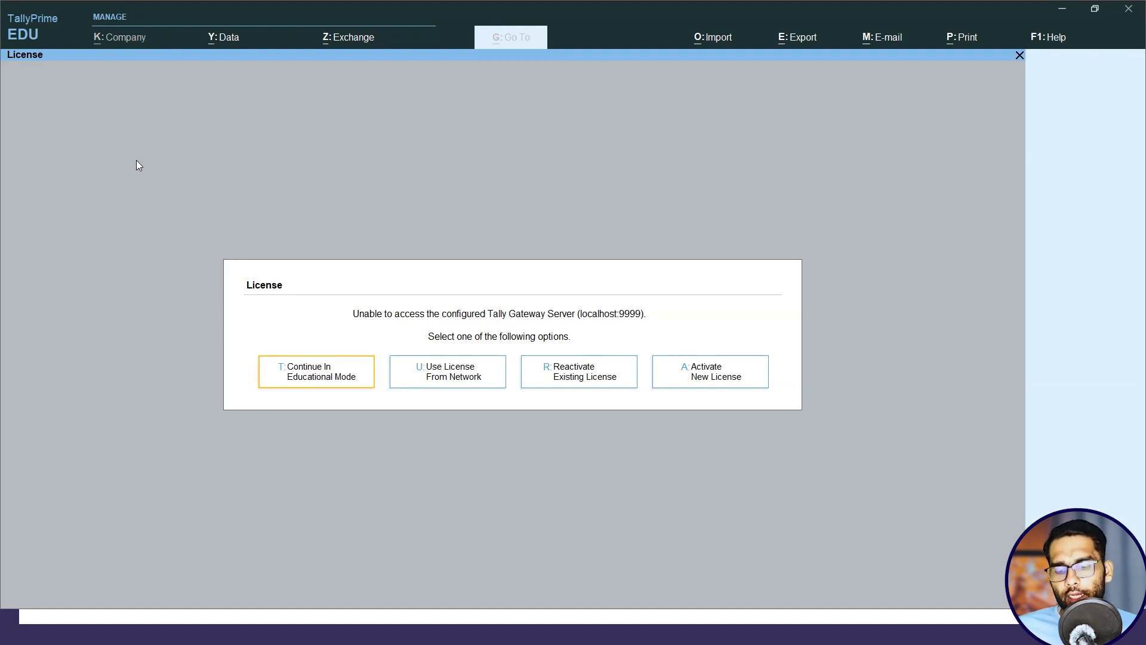
Continue in Educational Mode and open the form for creating a new company.
key(Left)
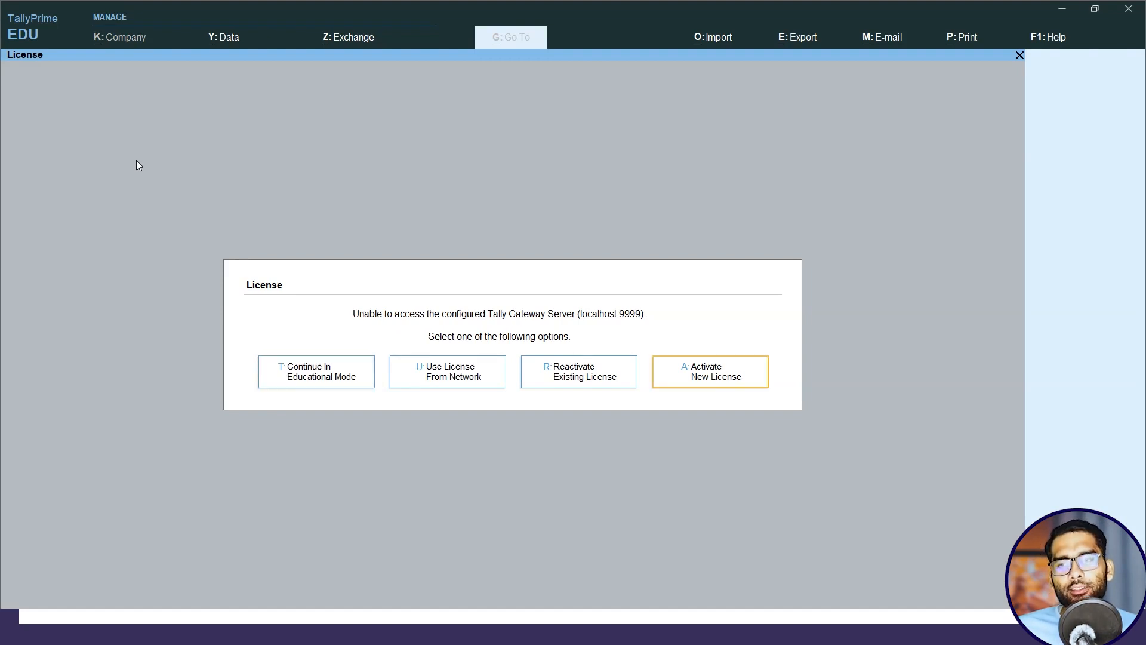
click(338, 367)
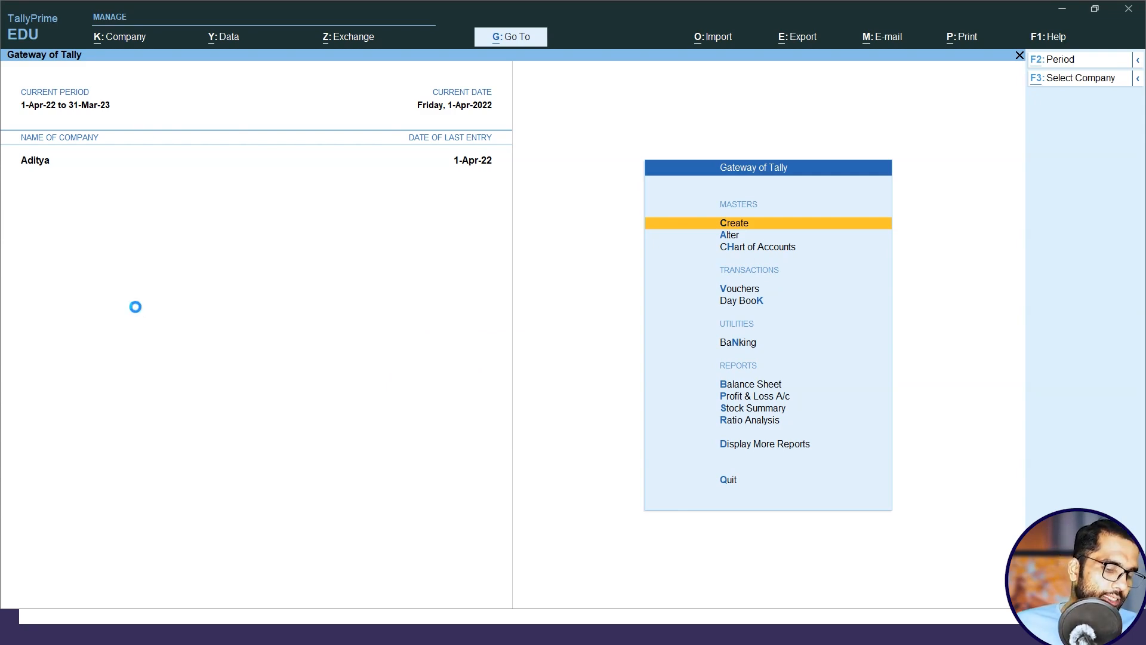
key(F3)
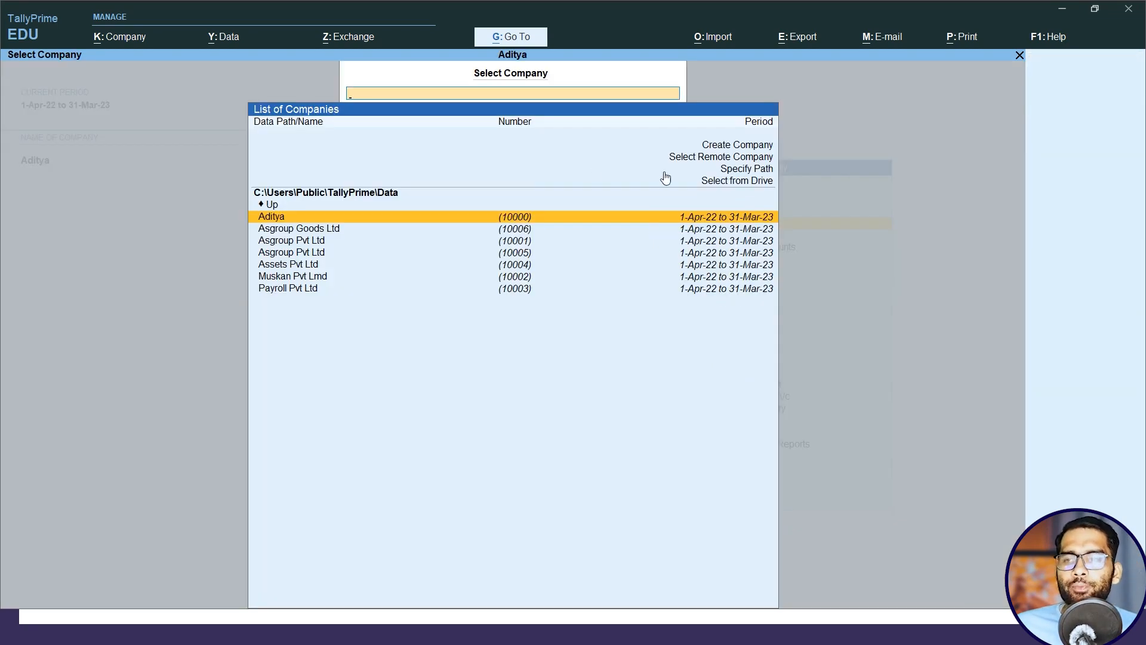
click(726, 148)
click(724, 144)
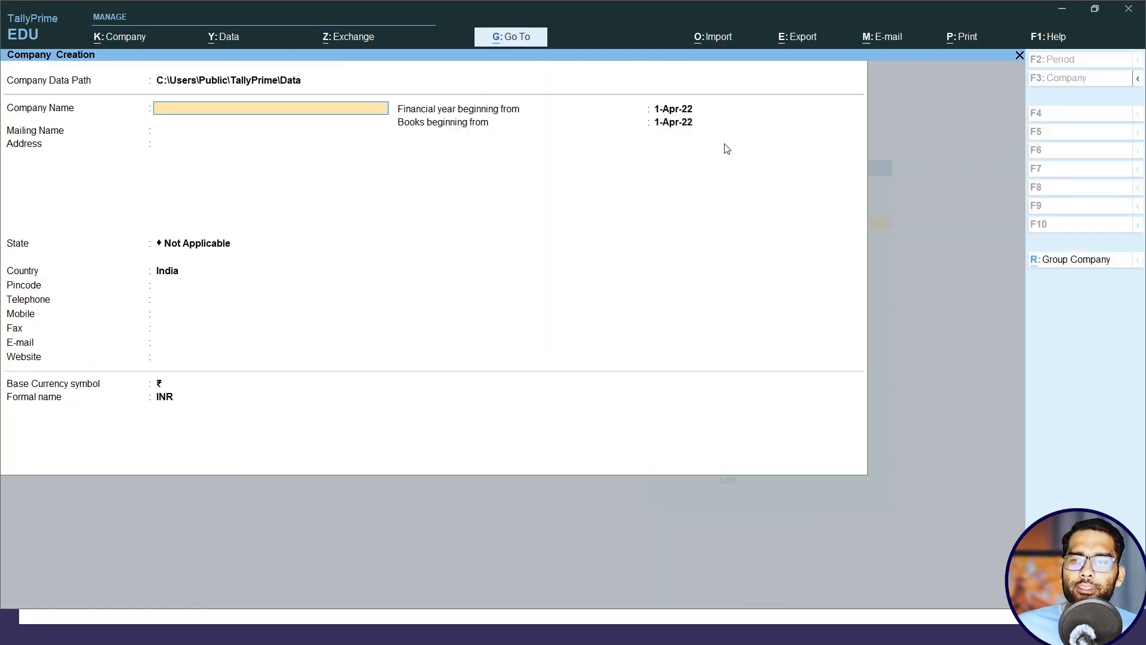
Create the company Asgroup Pvt Ltd with state Uttar Pradesh, leaving its company features at their defaults.
text(Asgroup Pvt Ltd)
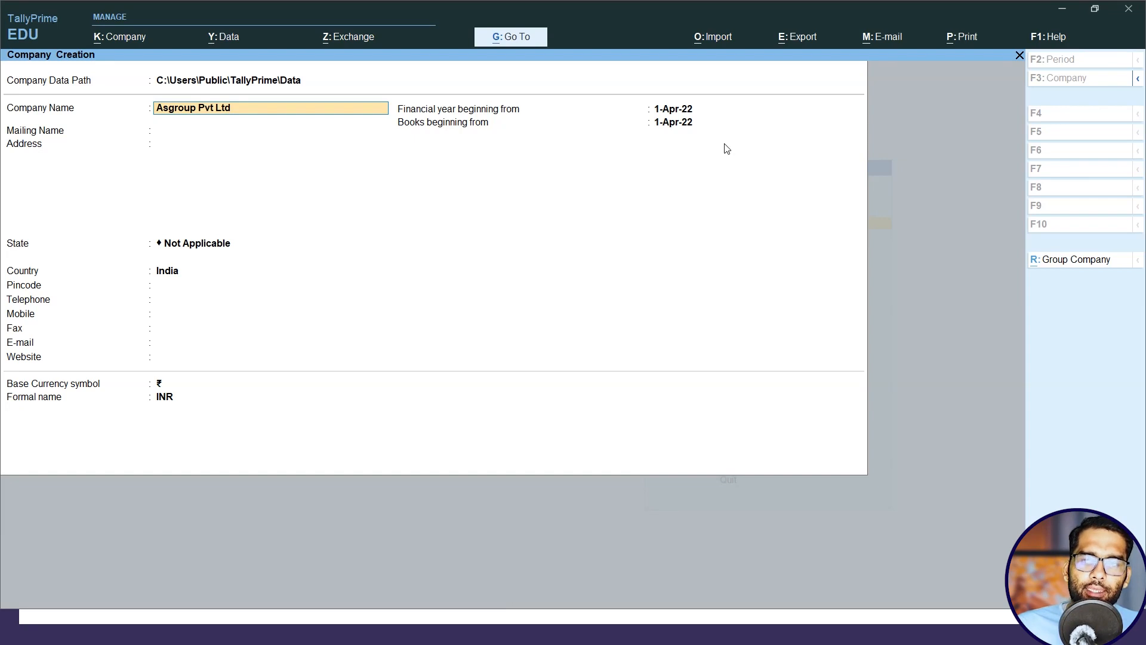
key(Return)
key(Return)
key(Return)
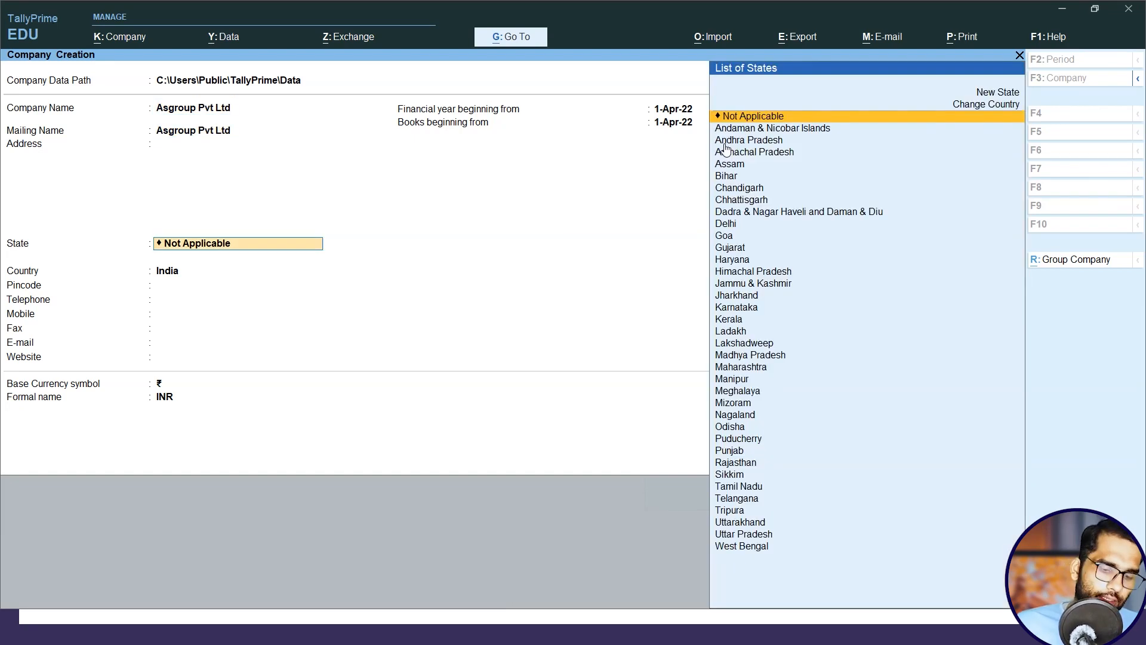
text(u)
key(Up)
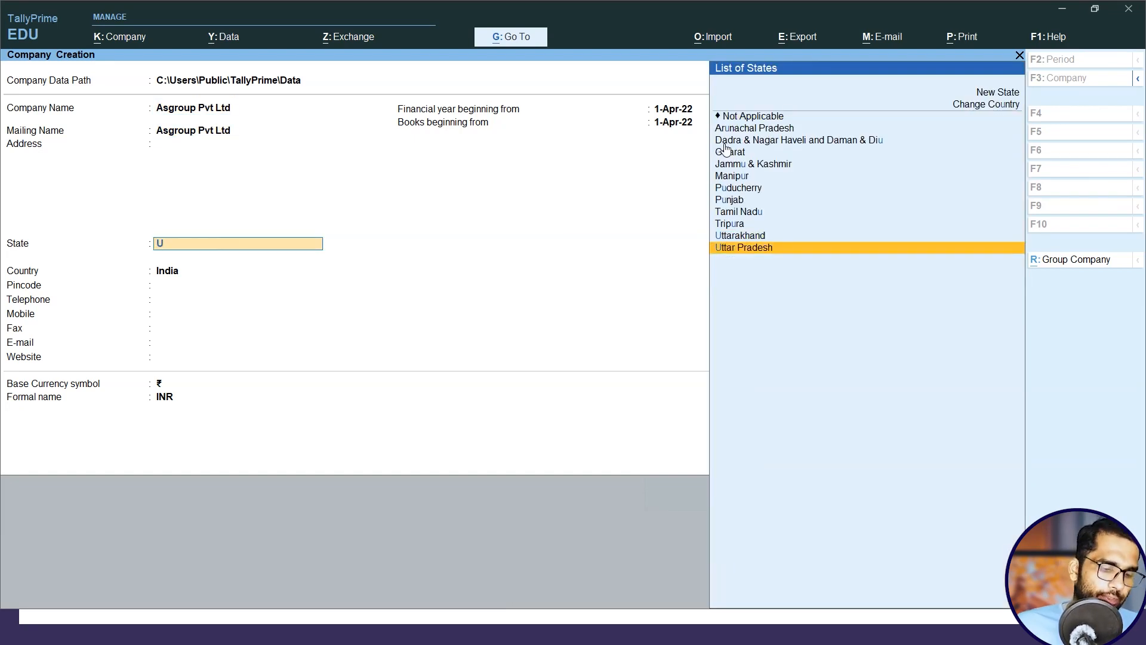
key(Return)
key(ctrl+a)
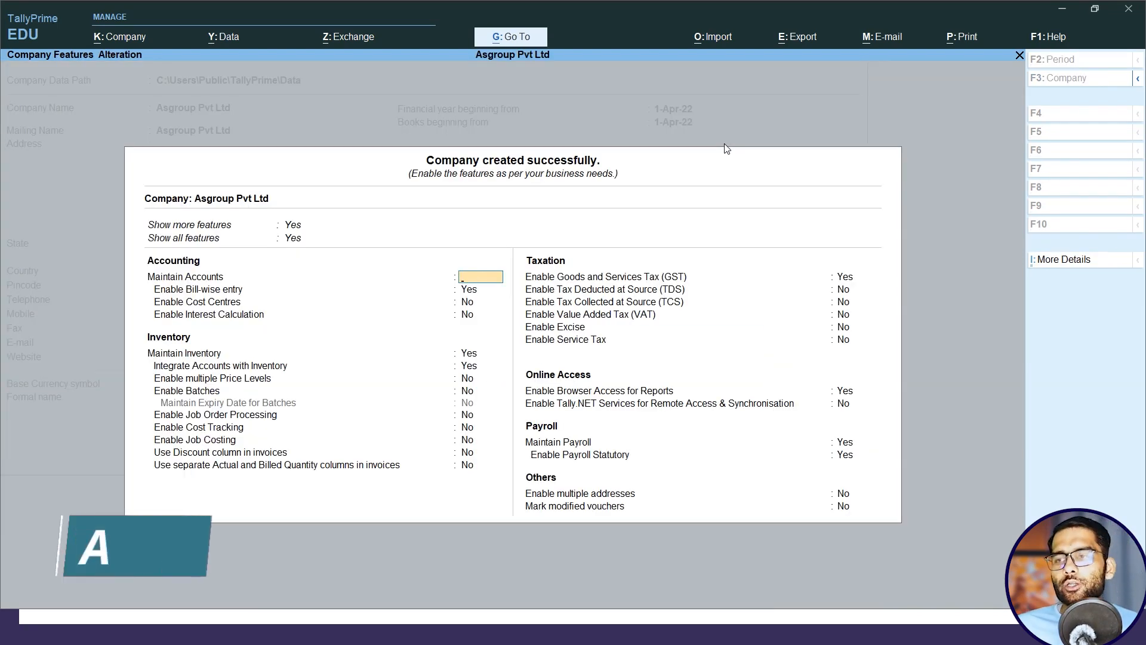
key(Escape)
key(y)
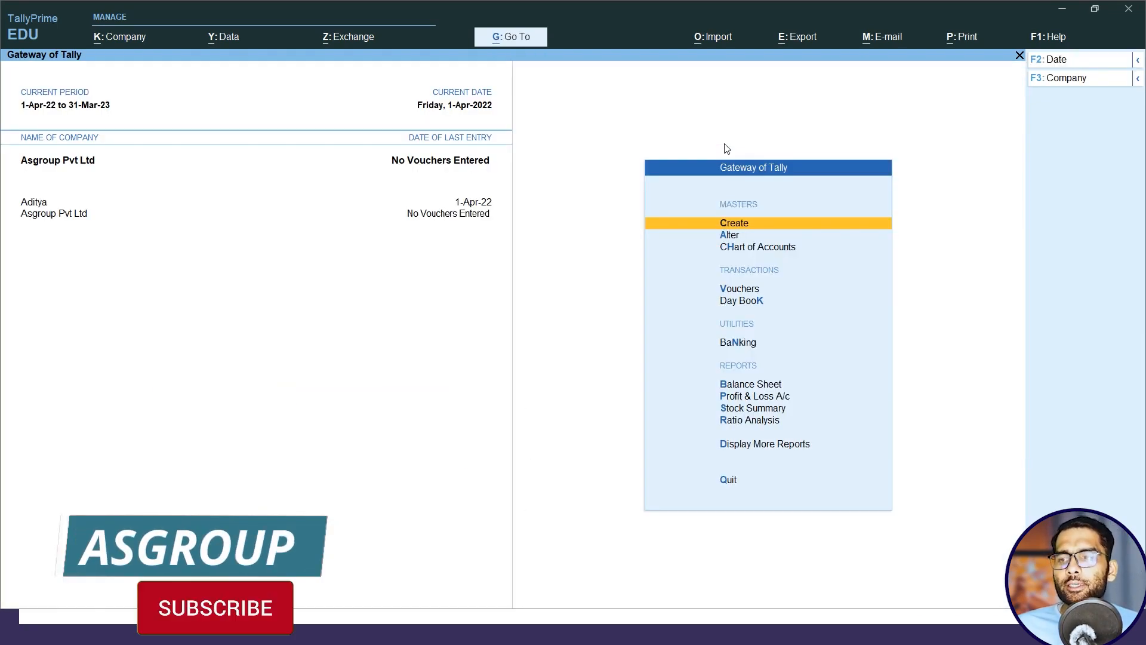
Open voucher entry and set "Use Cr/Dr instead of To/By during voucher entry" to No in the voucher configuration.
key(Down)
key(Down)
key(Down)
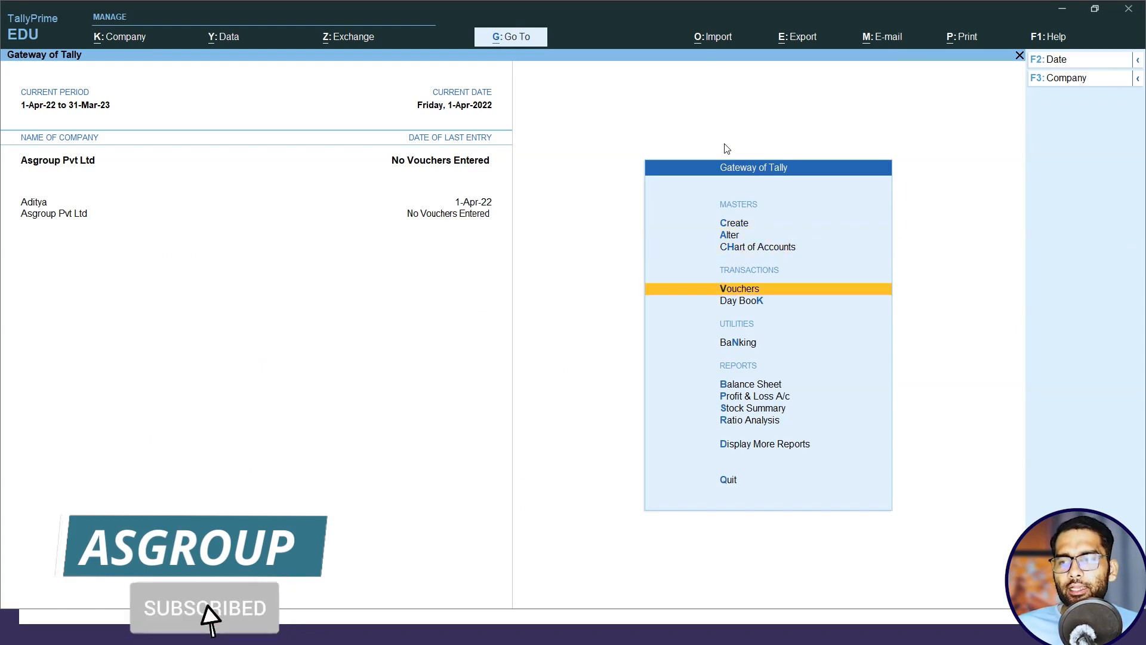
key(Return)
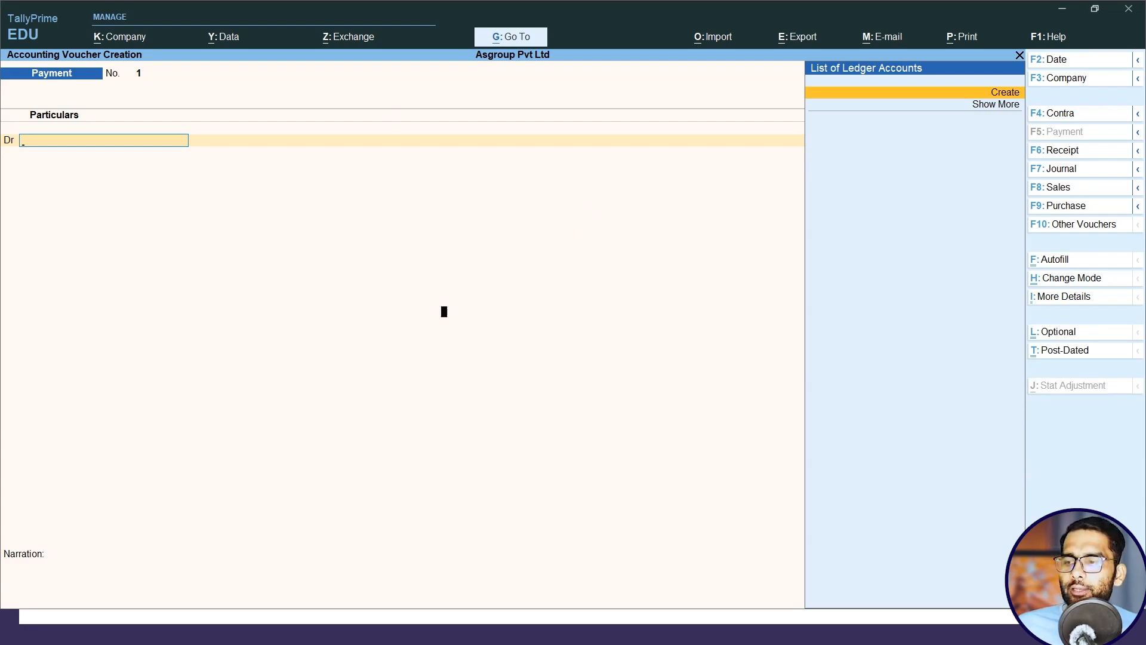
key(F12)
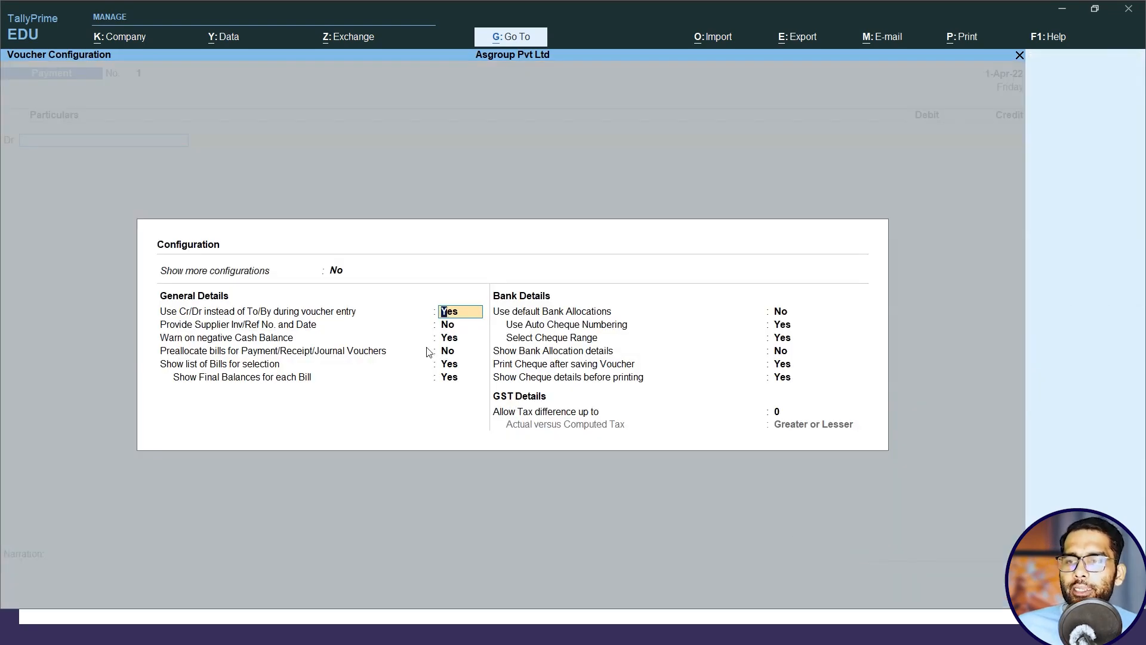
text(n)
key(Return)
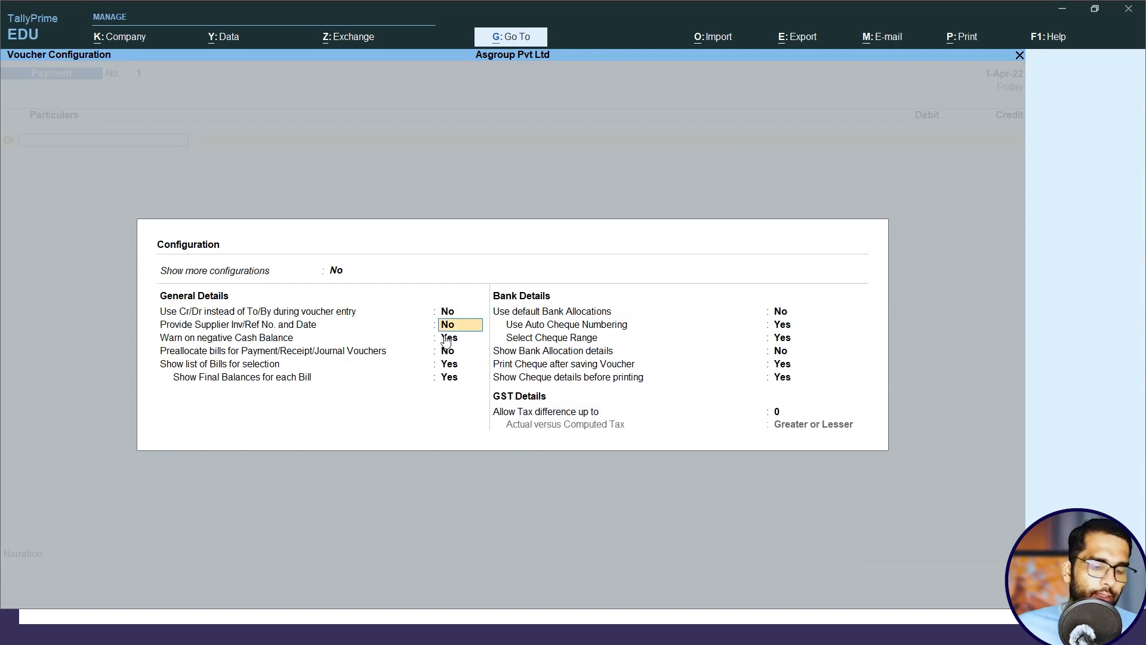
key(ctrl+a)
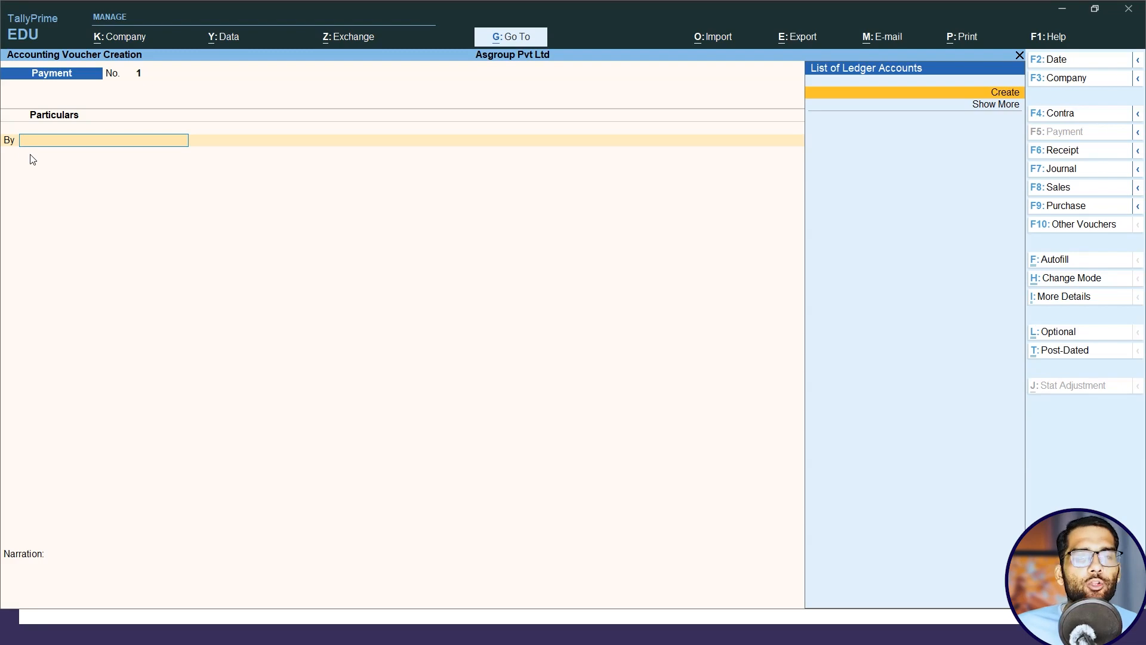
Switch to the slide show to check the entry for goods of 50000 purchased with 5% T.D., and return to TallyPrime.
key(alt+Tab)
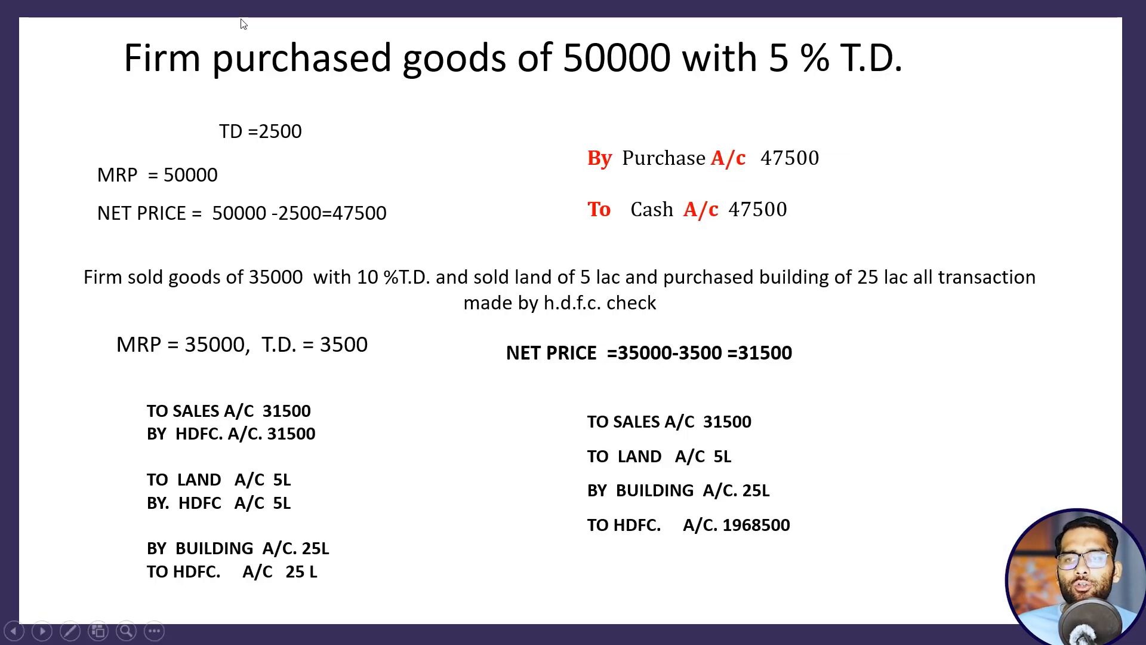
key(Left)
key(Right)
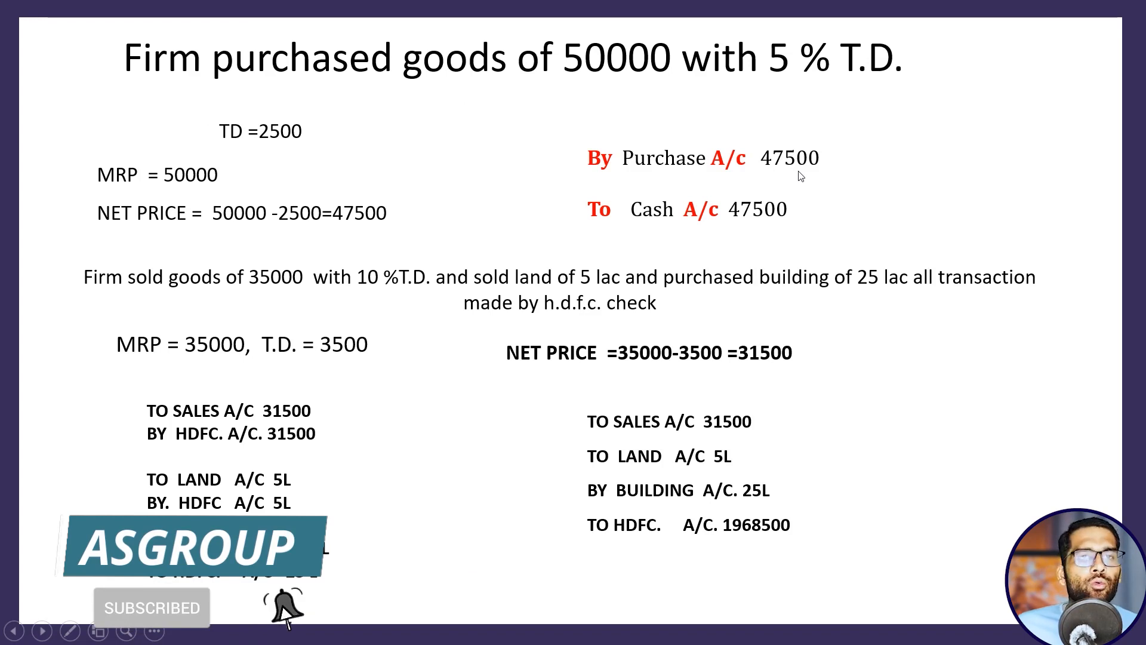
key(alt+Tab)
click(690, 193)
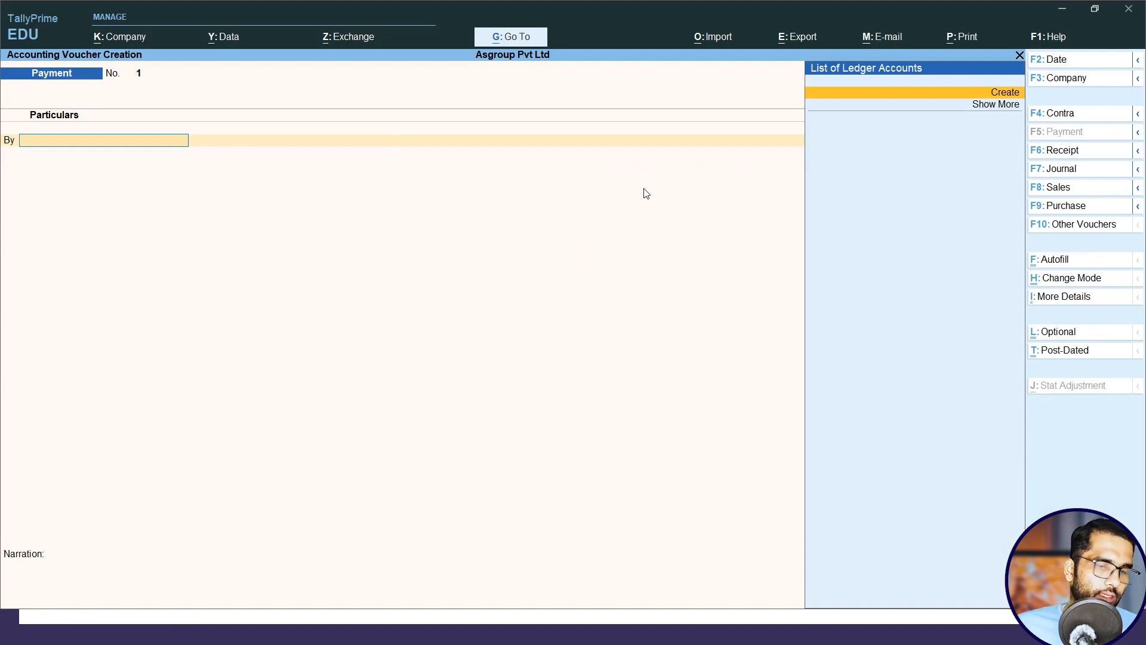
Change the voucher type to Purchase and its mode to As Voucher.
click(1066, 205)
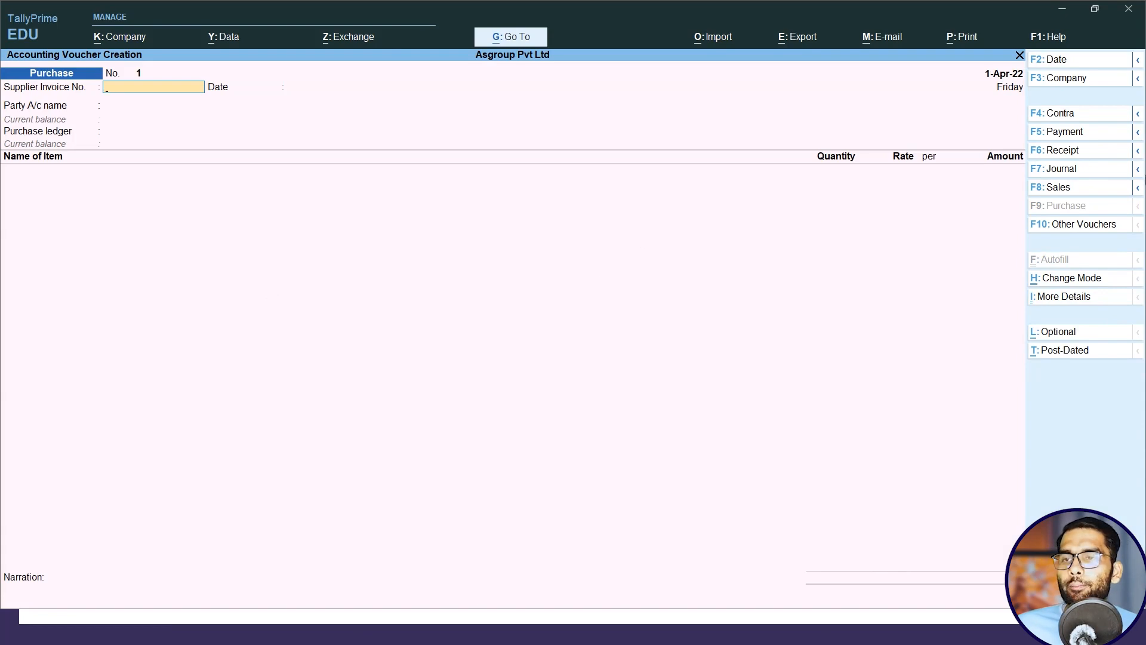
click(1074, 278)
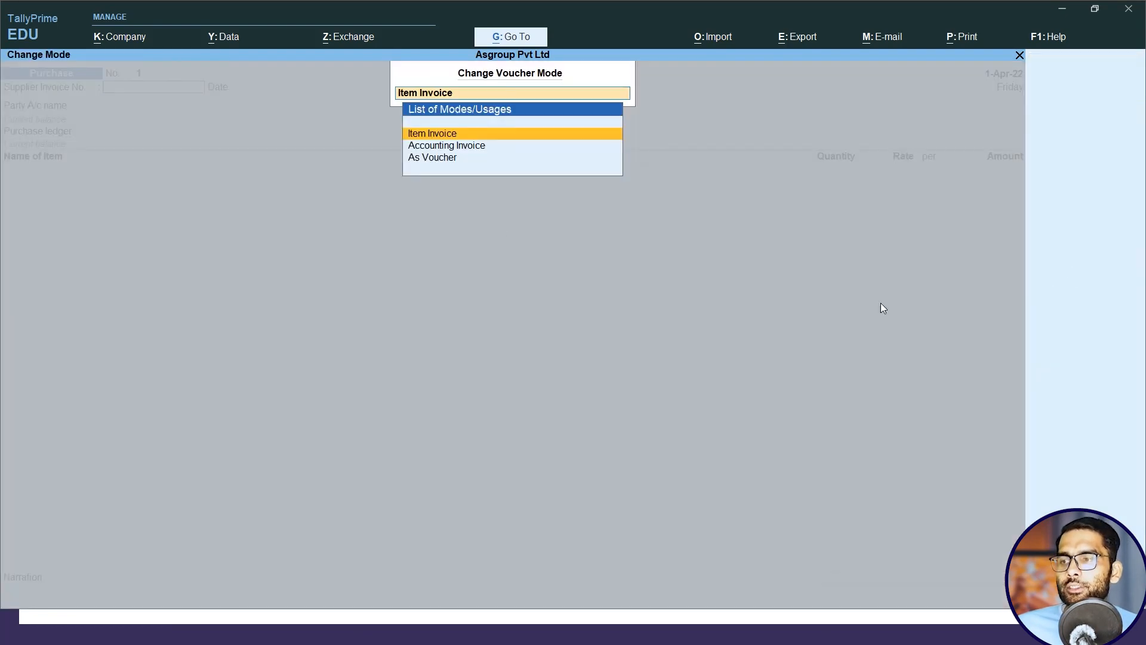
click(432, 158)
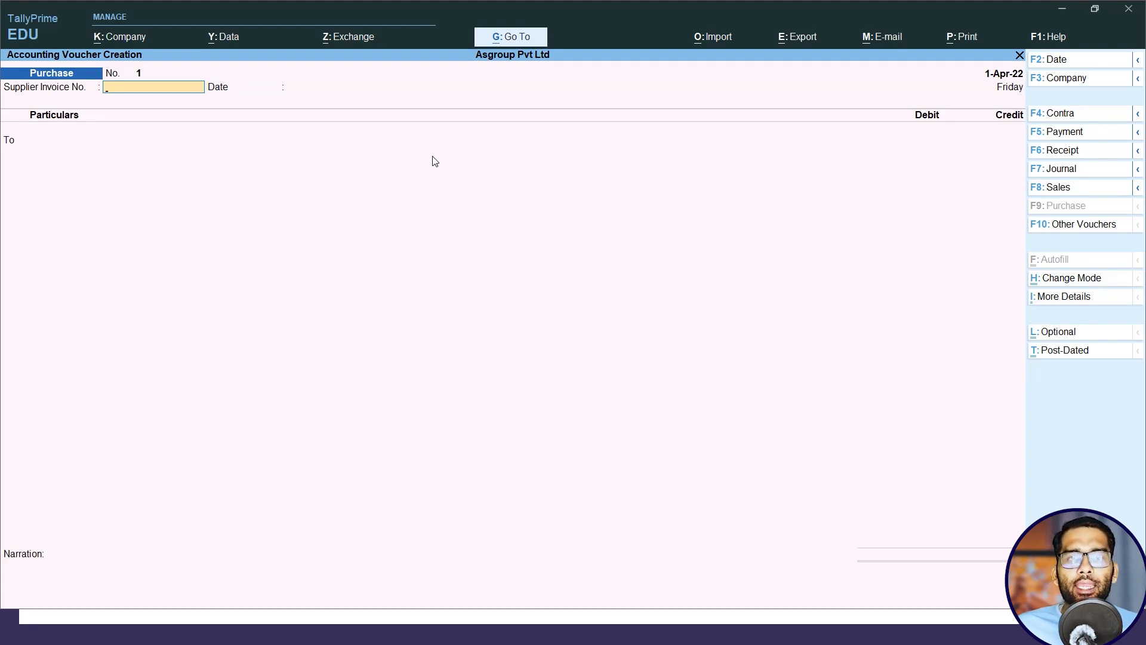
Leave the supplier invoice number and date blank and choose Cash as the To account.
key(Return)
key(Return)
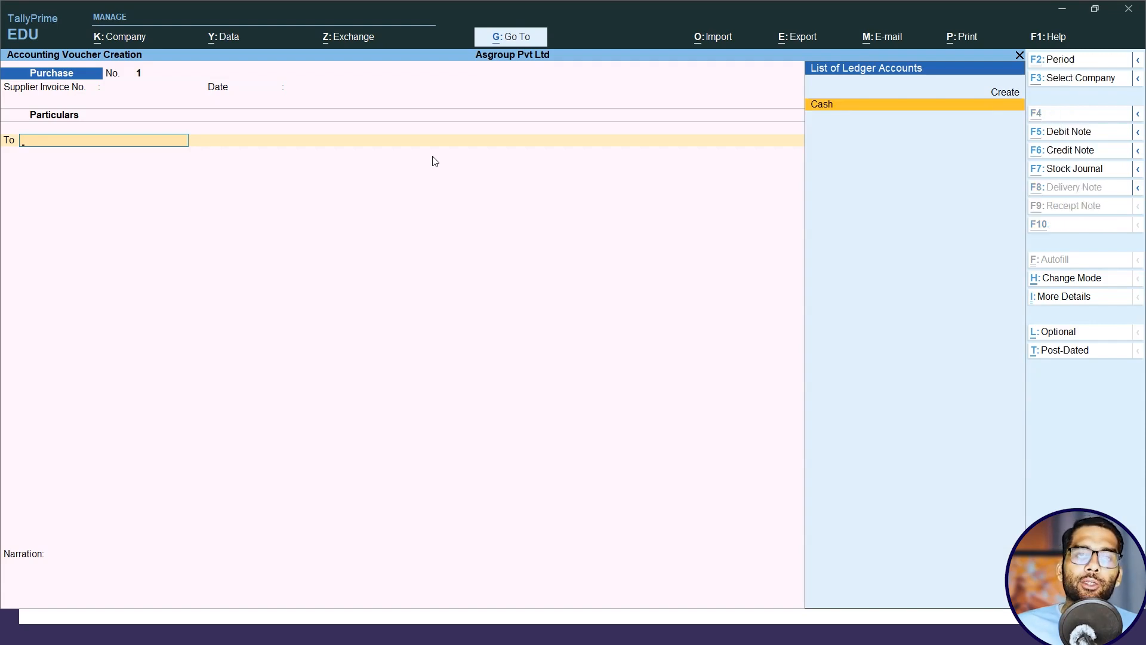
key(alt+Tab)
key(alt+Tab)
key(Return)
text(4750)
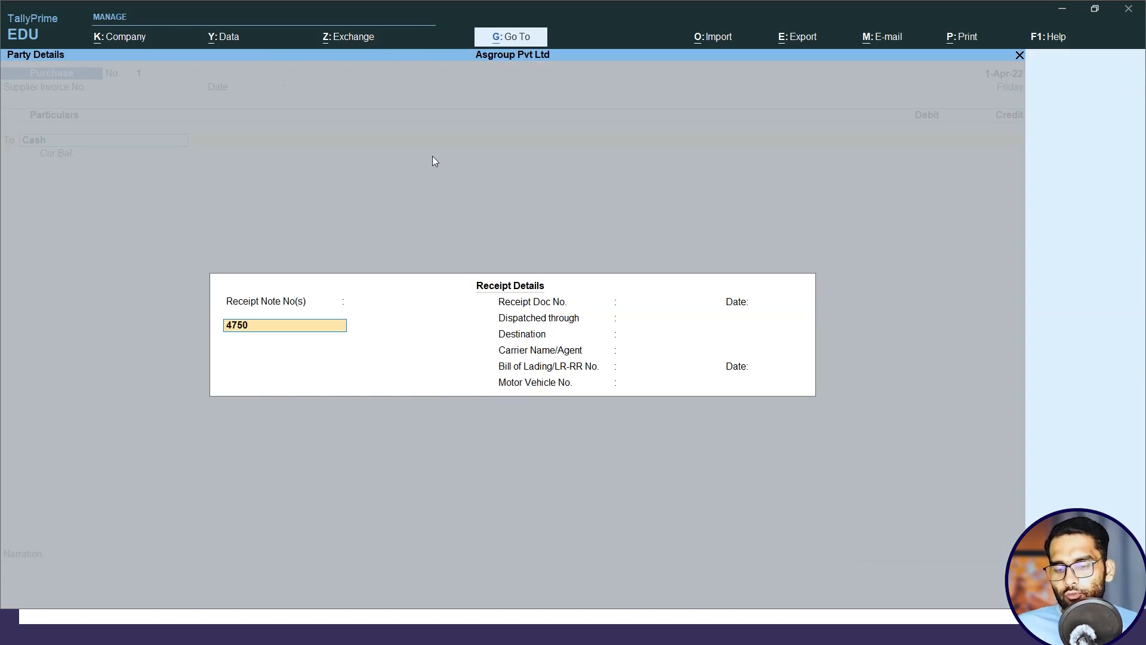
key(BackSpace)
key(BackSpace)
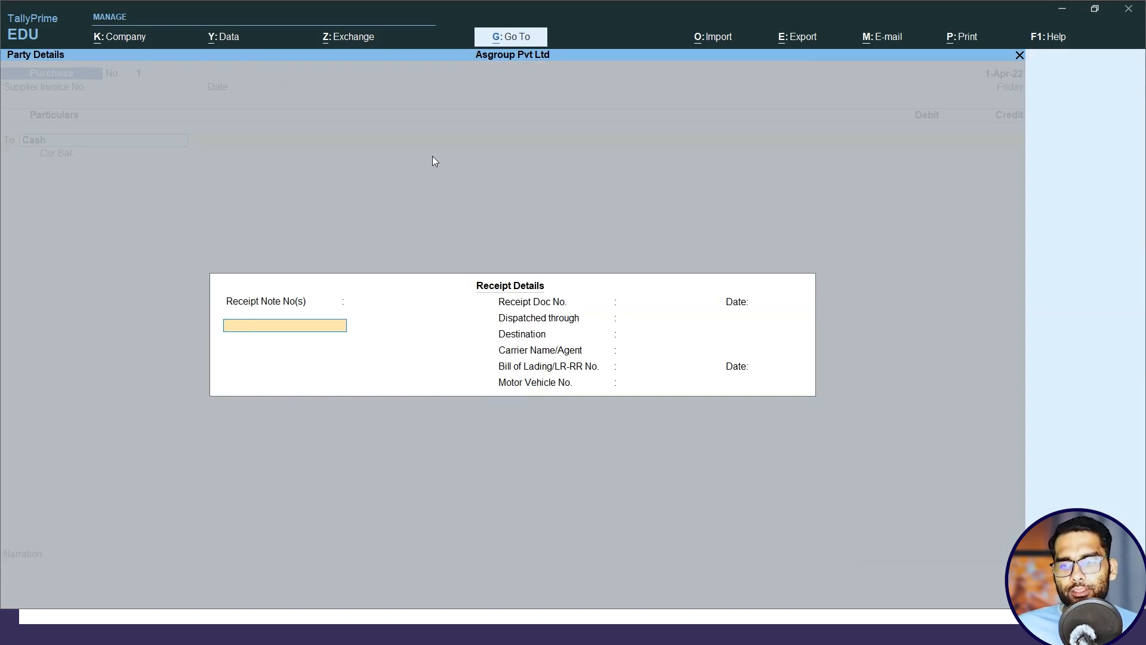
Leave all receipt details blank and keep Cash as the supplier in the party details.
key(Return)
key(Return)
key(Return)
key(Return)
key(Return)
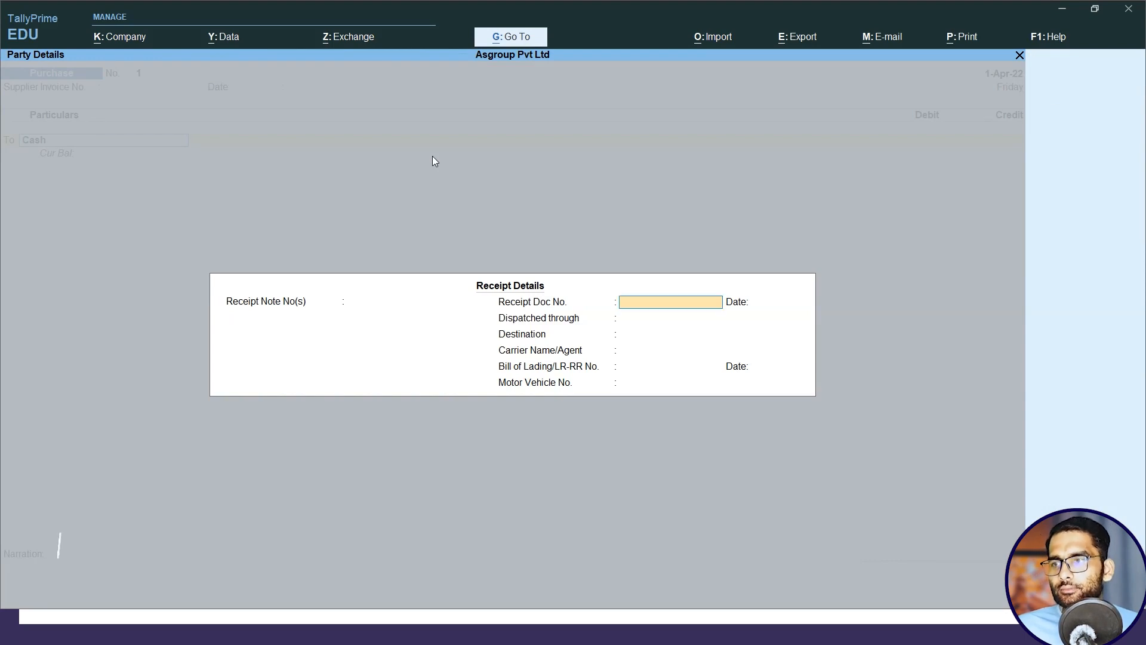
key(Return)
key(Return)
key(Return)
key(Return)
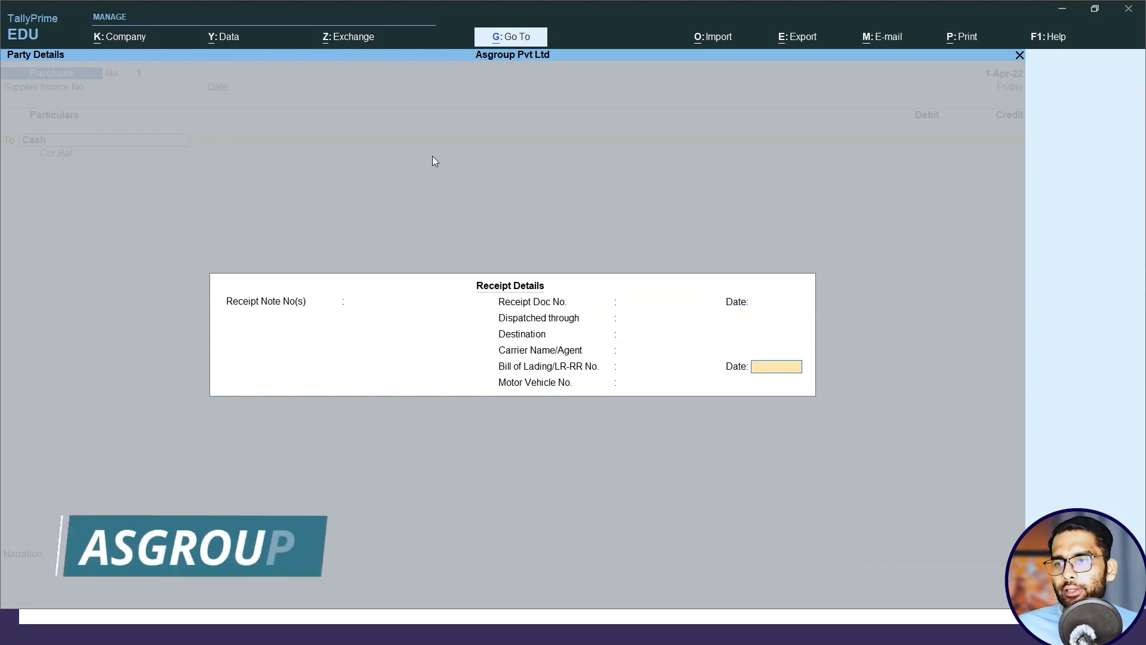
key(Return)
key(Return)
key(Return)
key(Return)
key(Return)
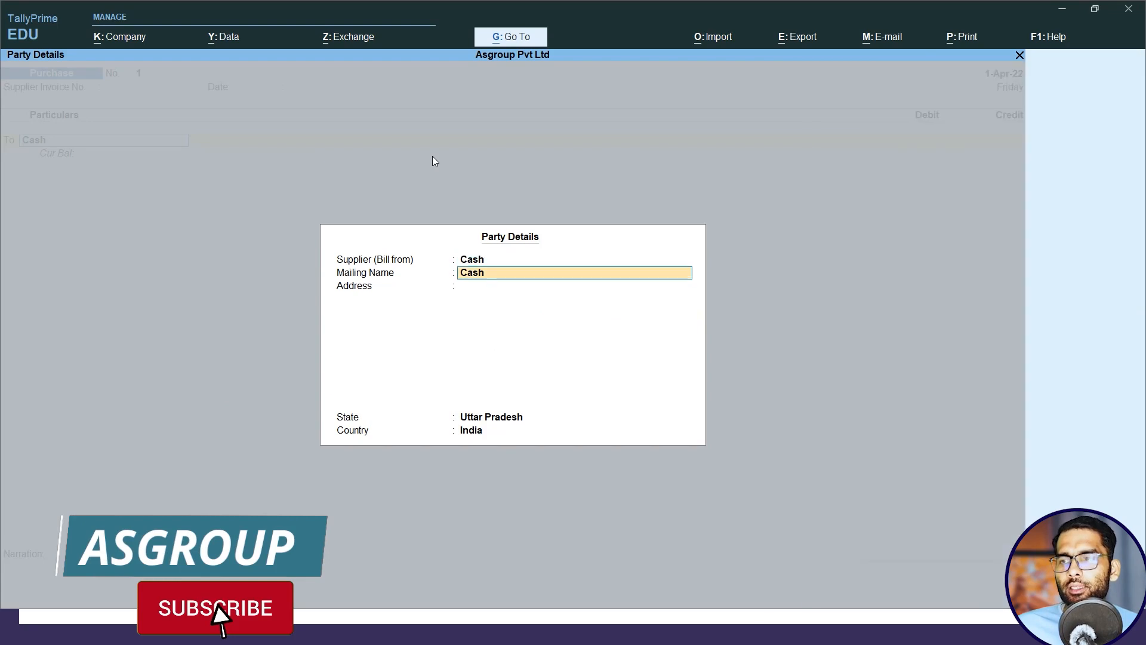
Accept the party details and set the Cash credit amount to 47500.
text(47500)
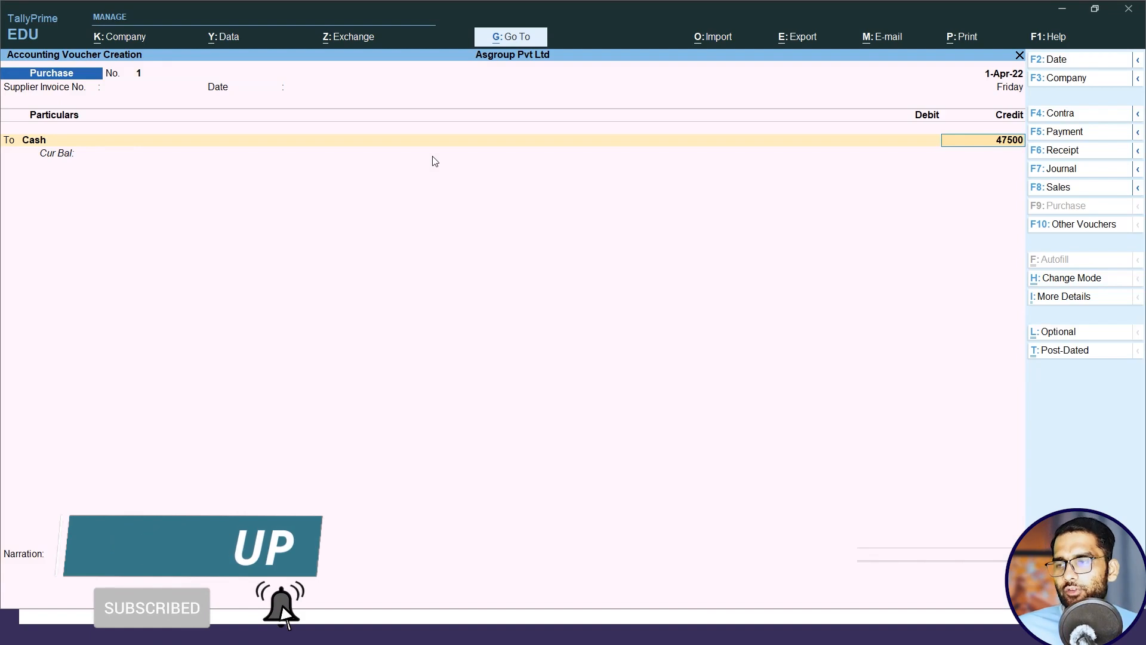
key(Return)
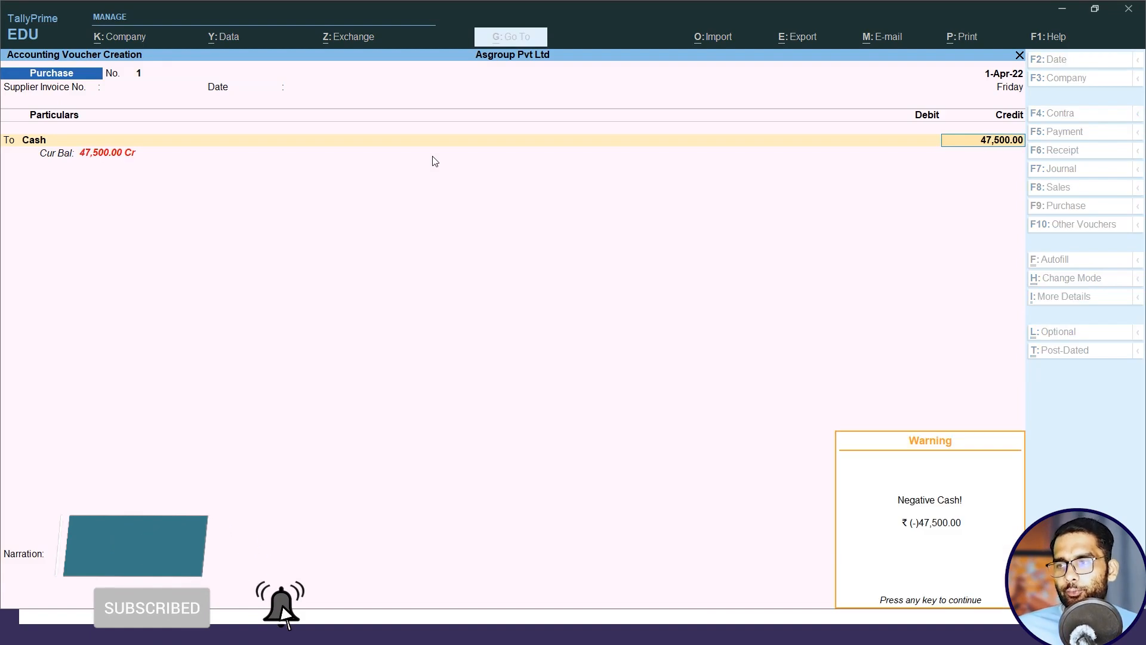
key(Return)
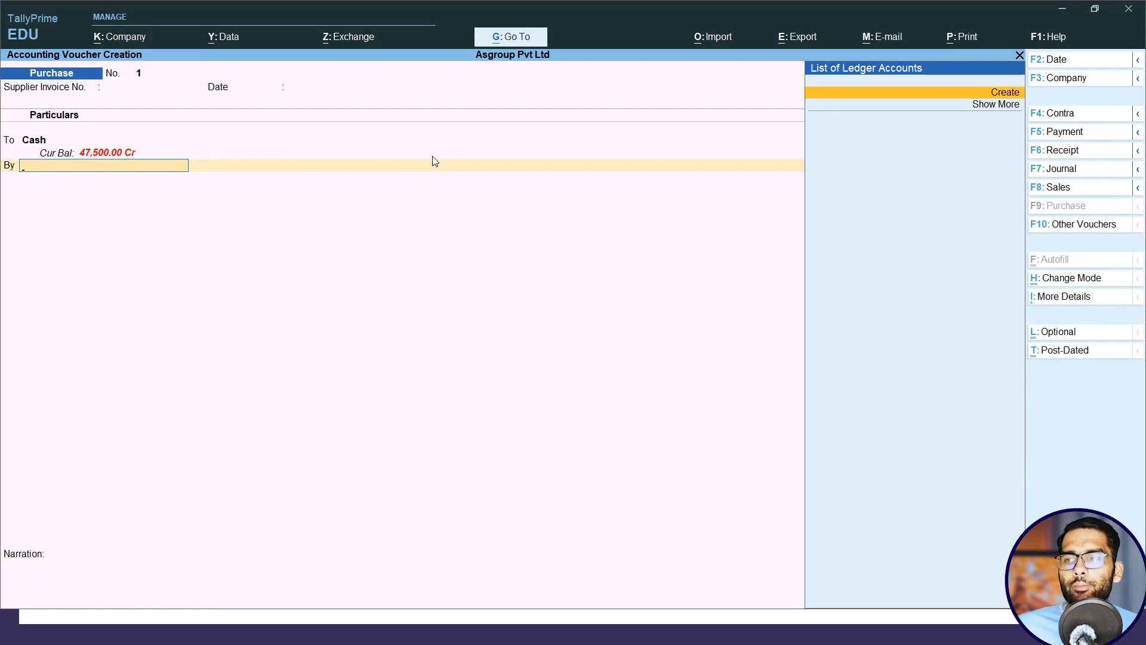
Debit a new Purchase ledger created under Purchase Accounts with 47500, and save the purchase voucher without inventory allocations.
key(alt+c)
text(Purchase)
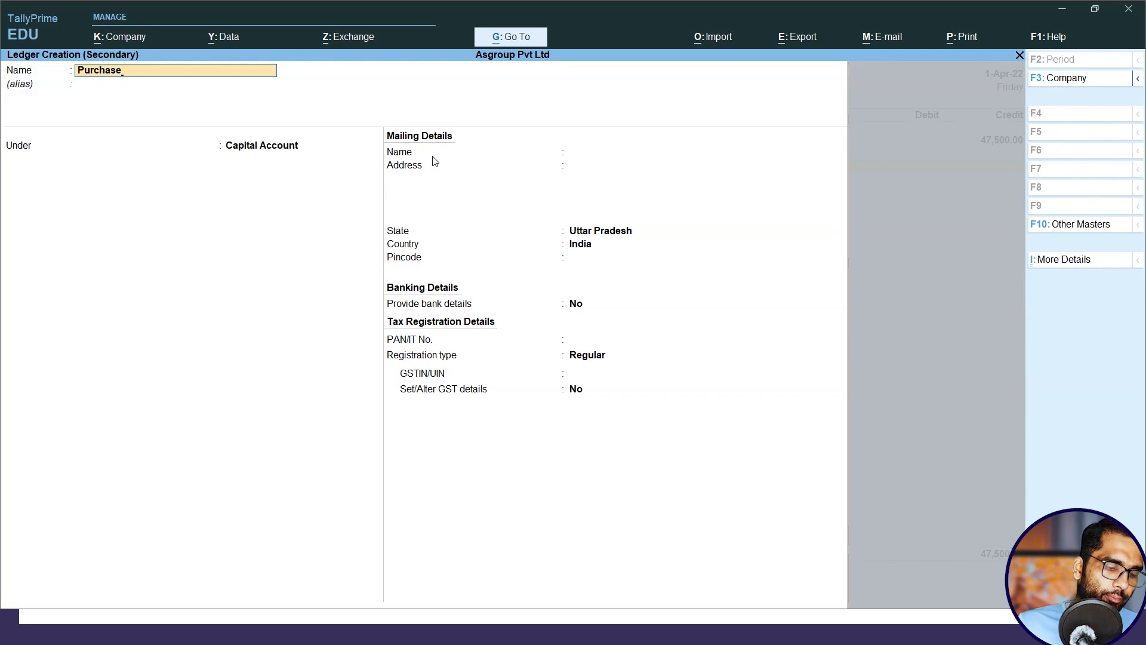
key(Return)
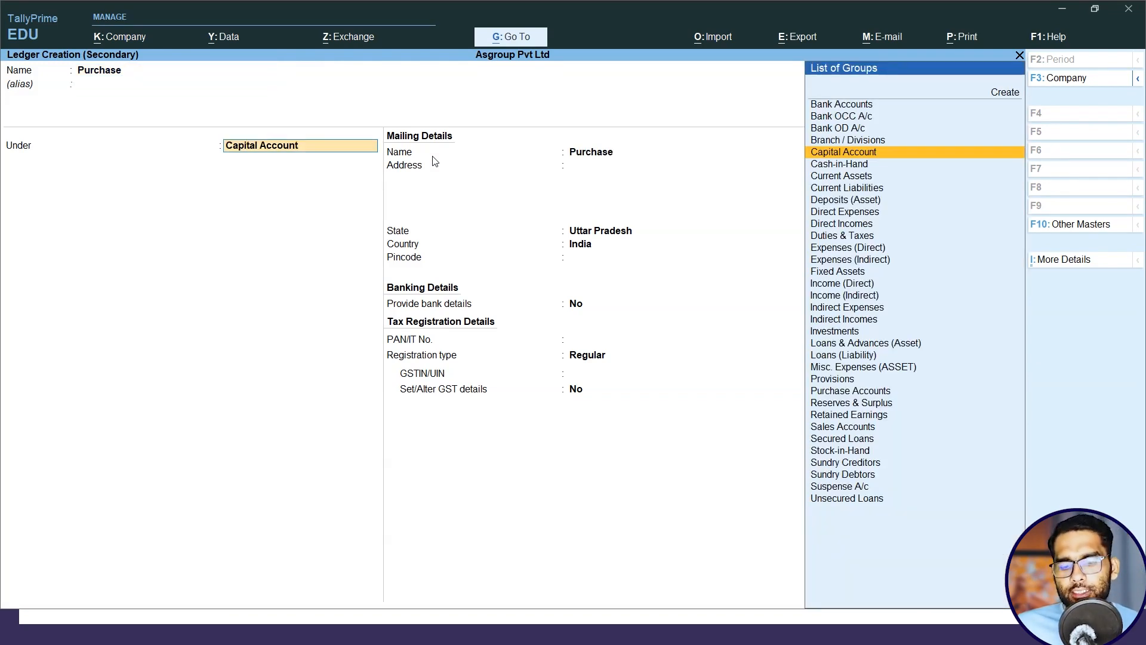
text(P)
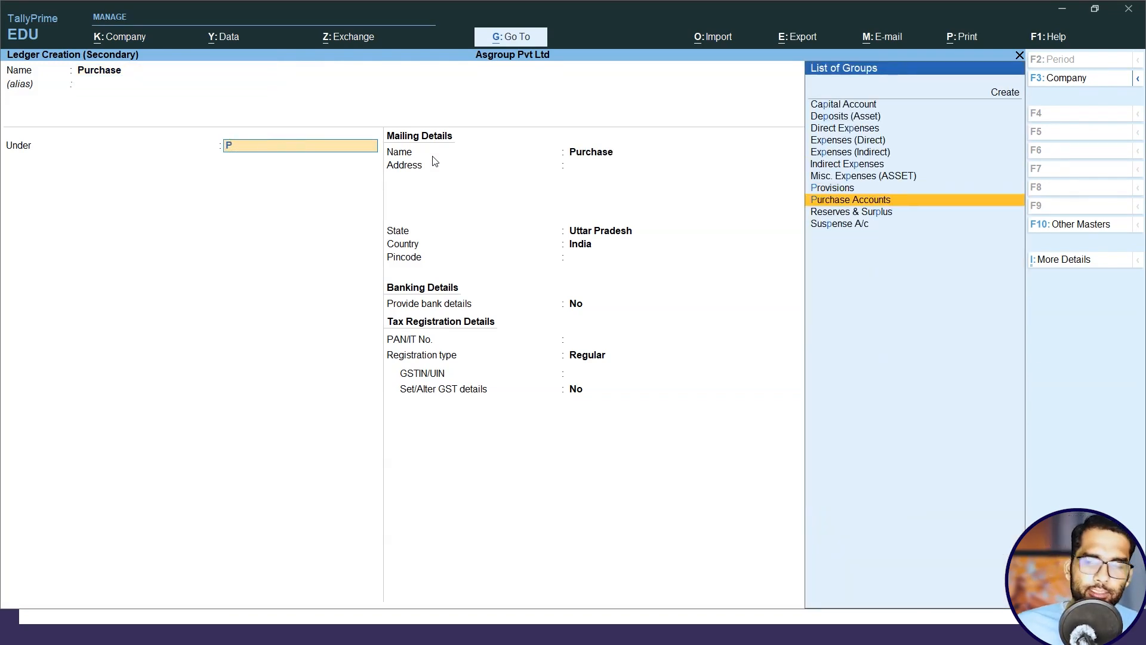
key(Return)
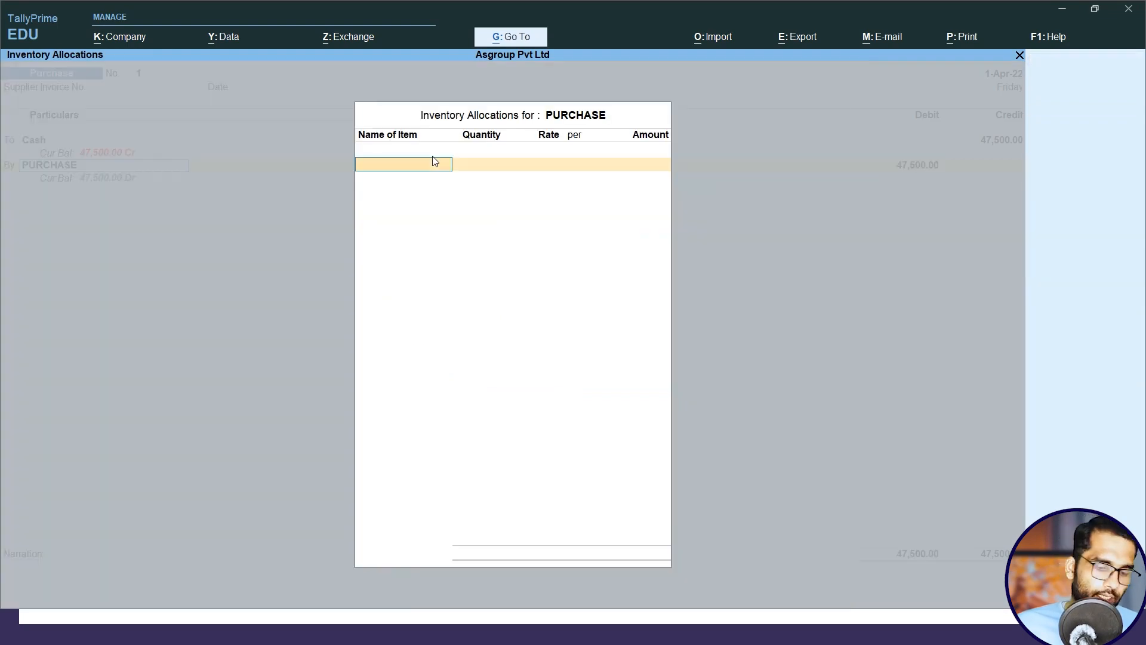
key(Escape)
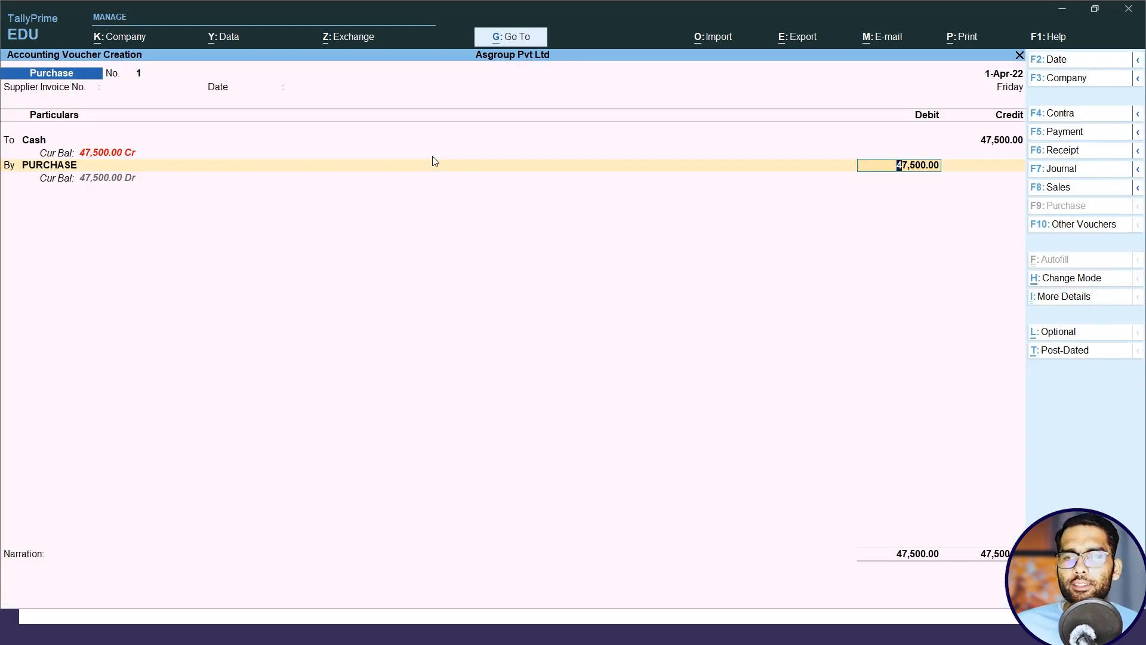
key(ctrl+a)
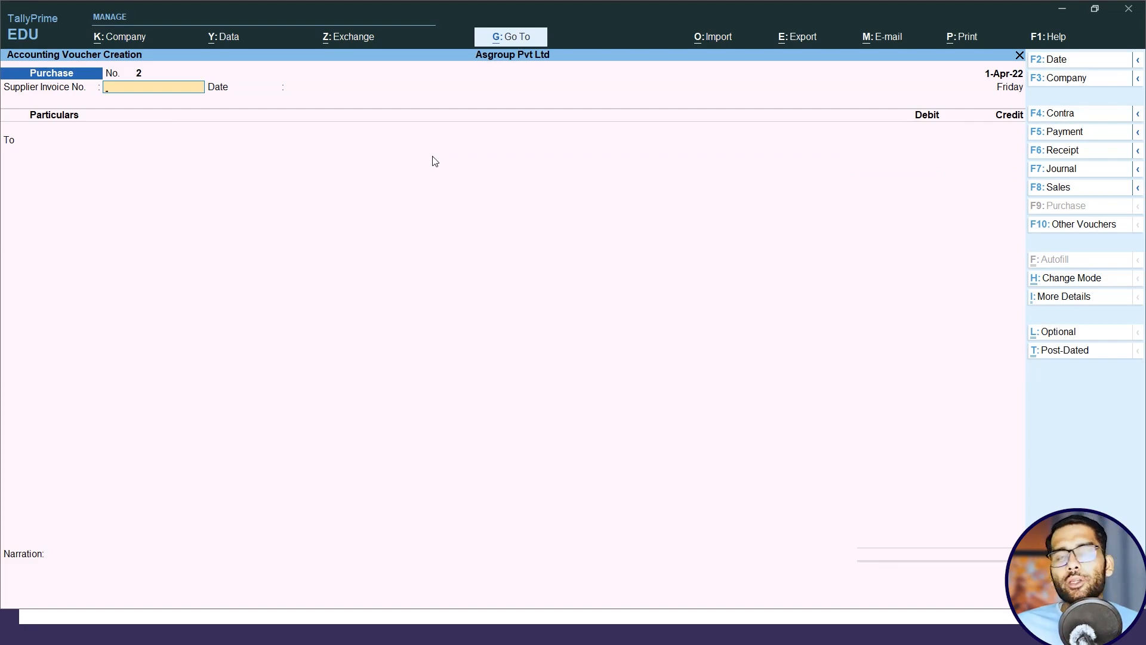
Check the HDFC sale entry on the presentation slide and start a Sales voucher in As Voucher mode.
key(alt+Tab)
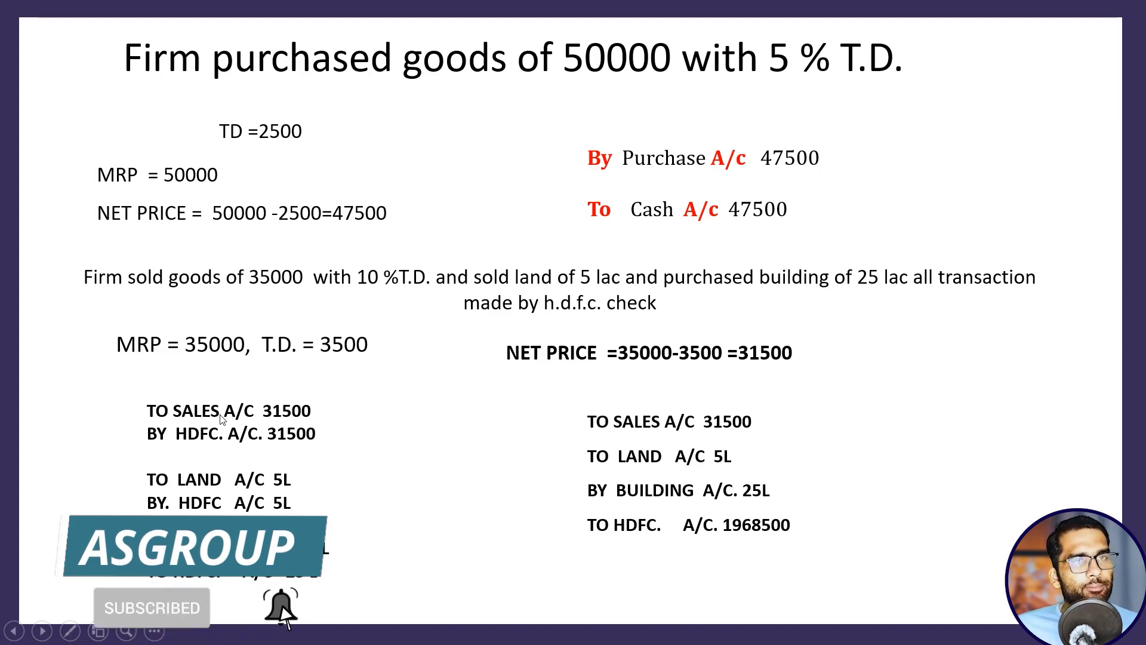
key(alt+Tab)
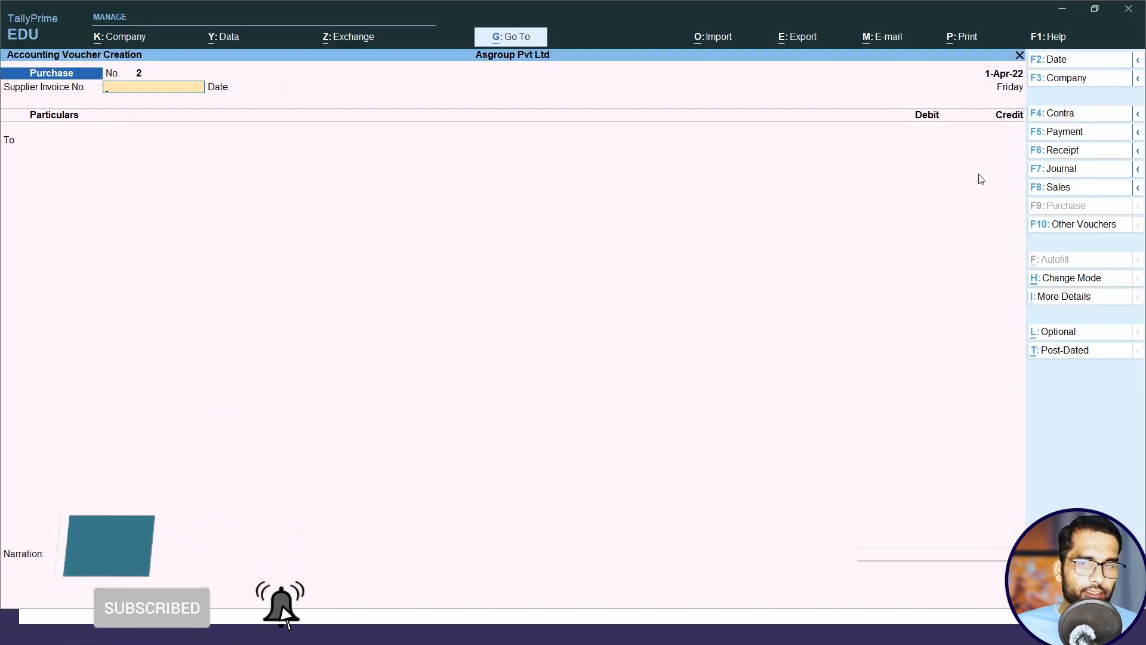
click(1071, 190)
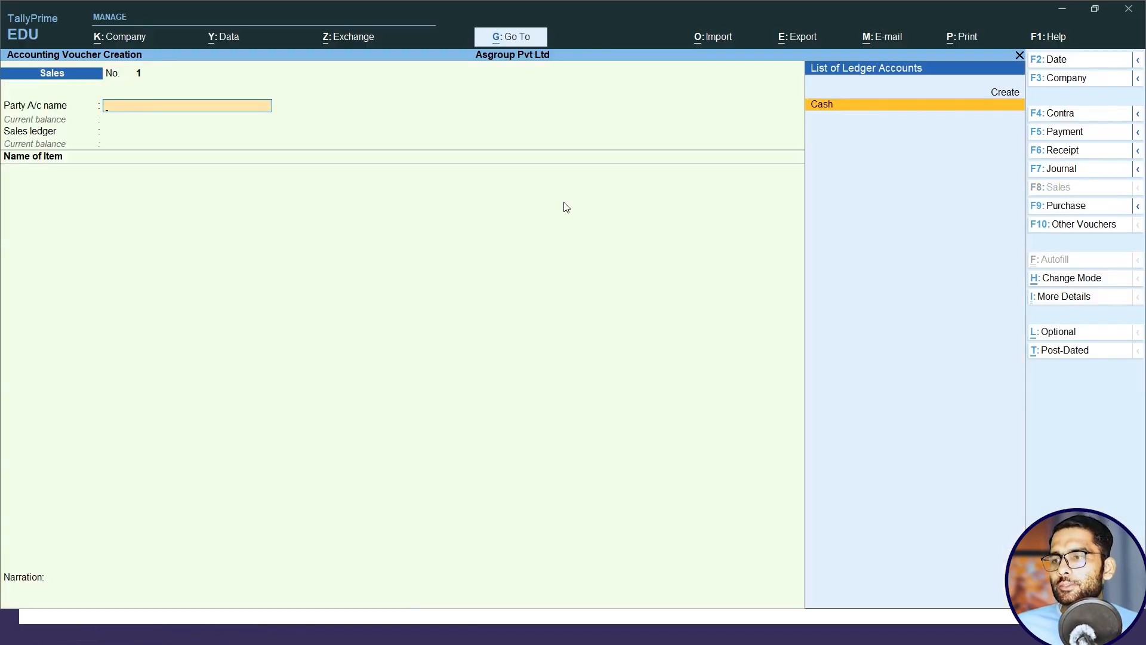
click(1074, 280)
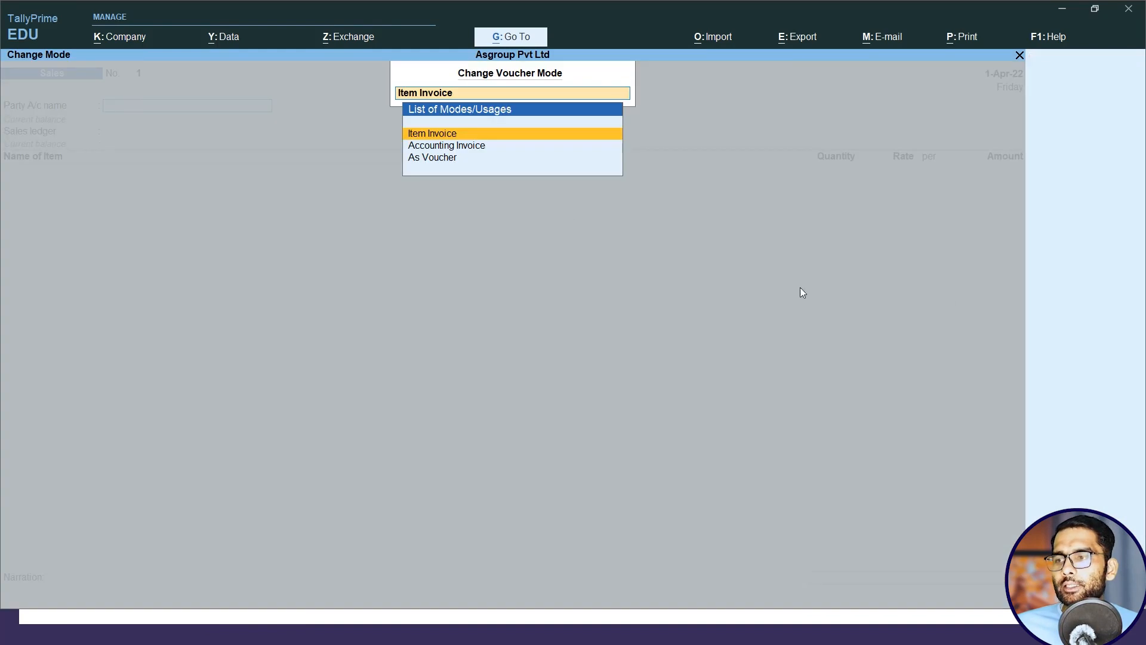
click(417, 158)
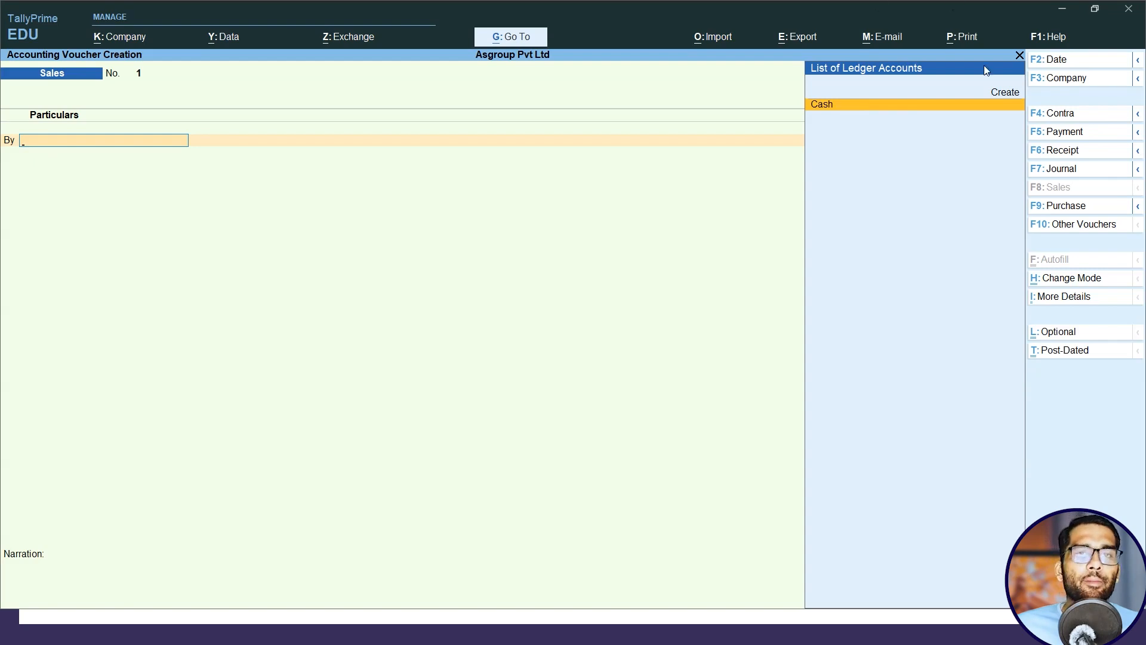
Create an Hdfc ledger under Bank Accounts as the By account and accept the dispatch and party details unfilled.
click(1005, 94)
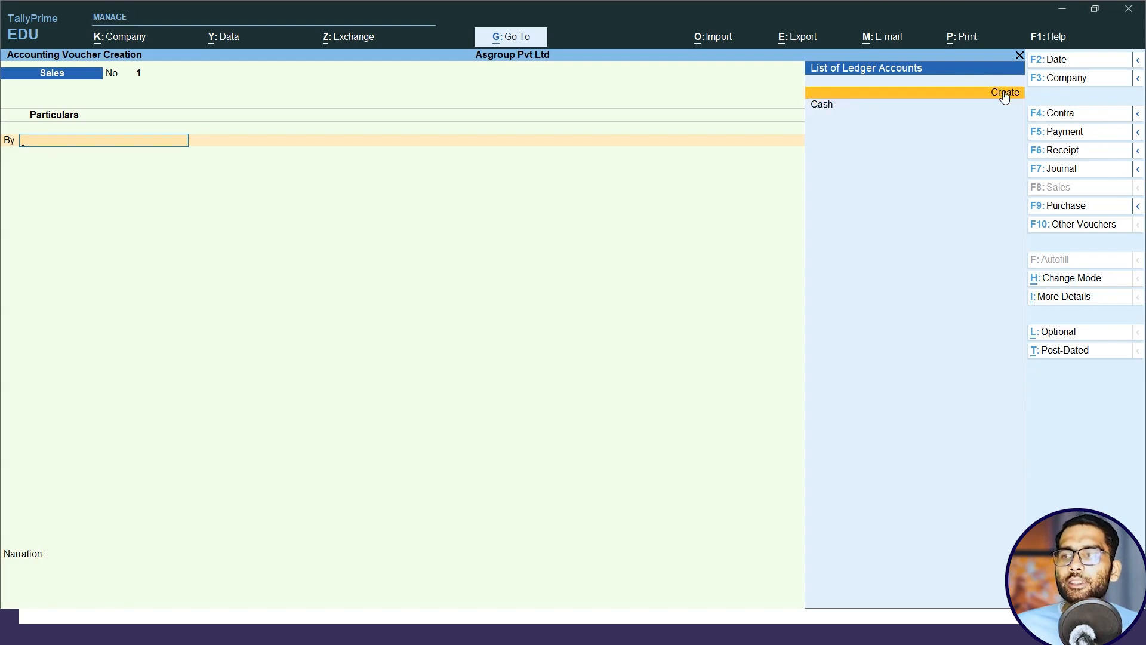
click(1005, 95)
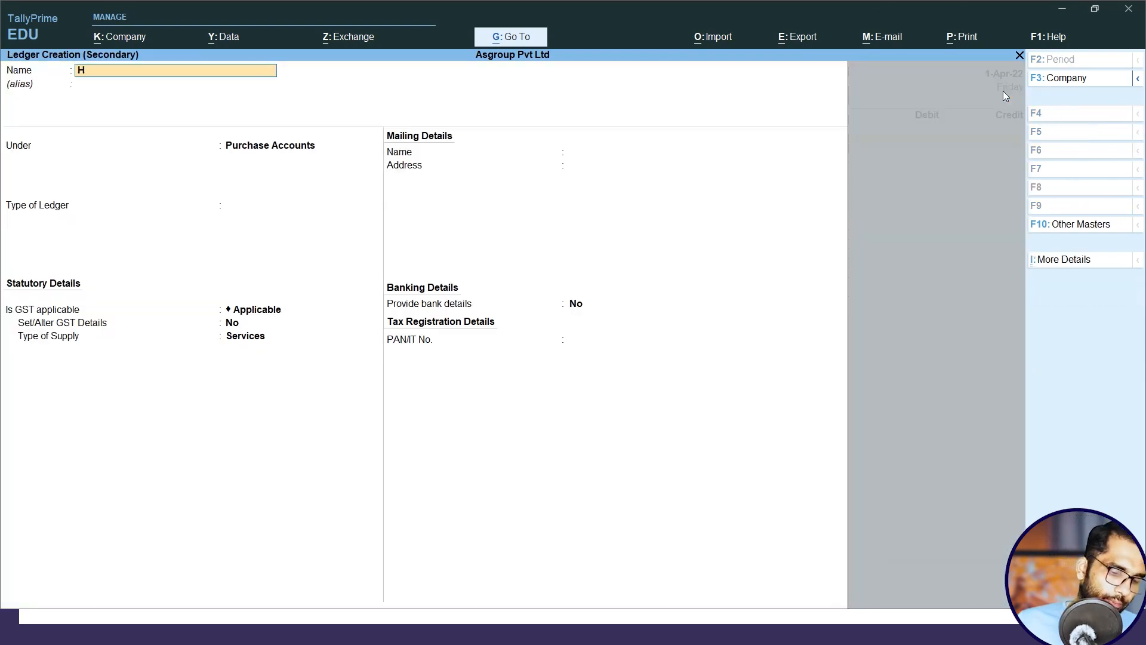
key(Return)
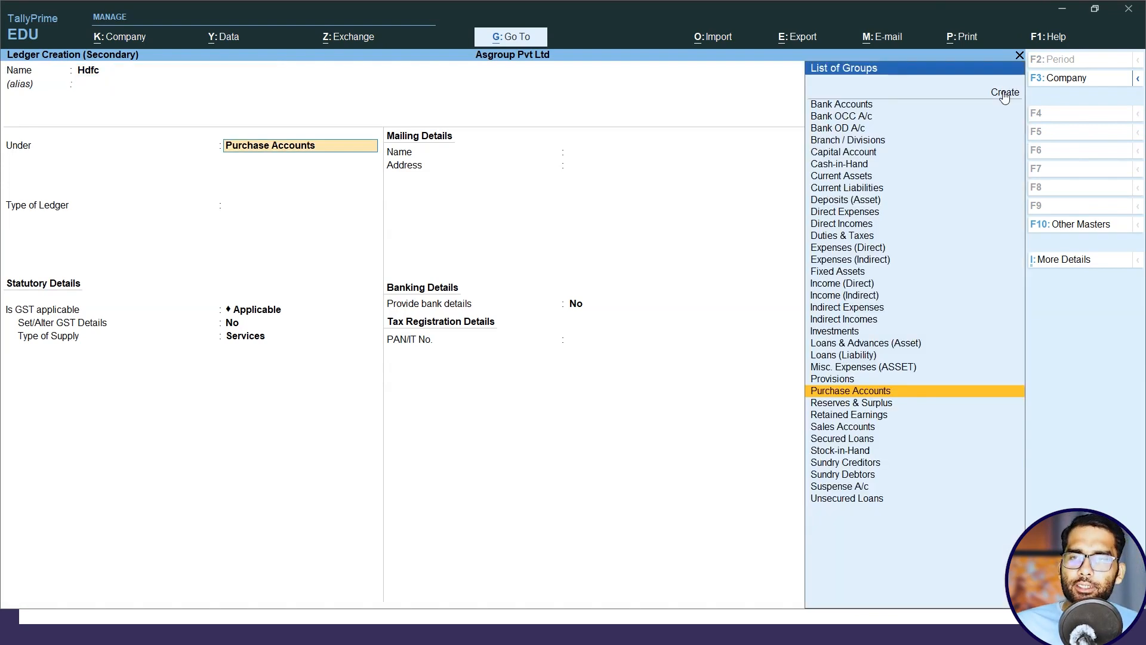
text(Ba)
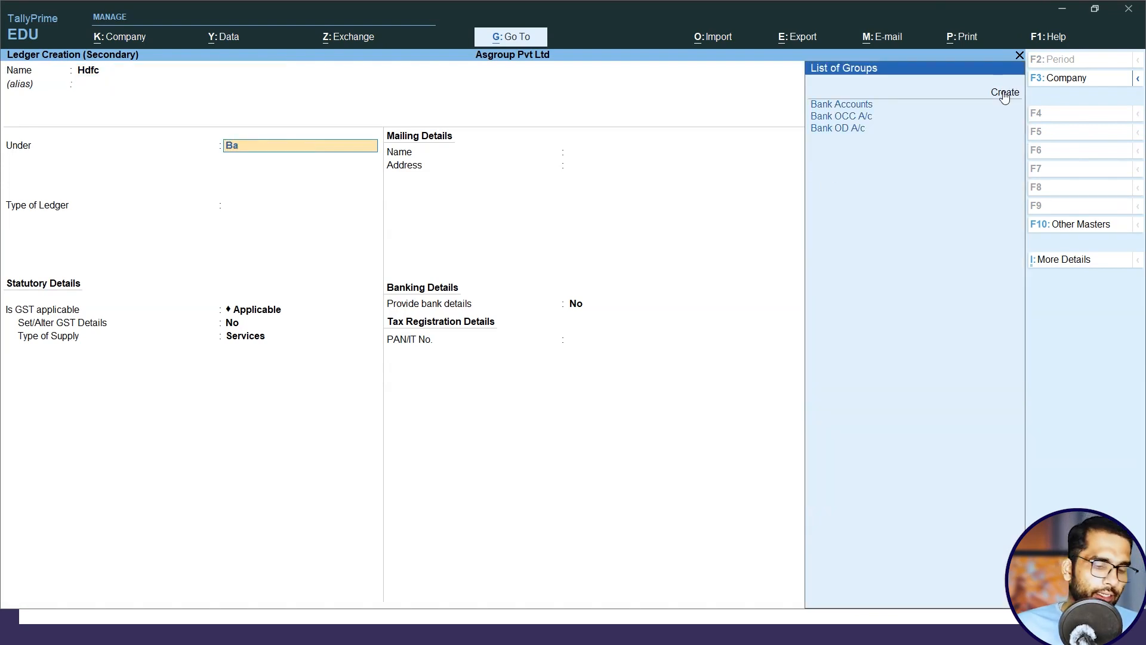
key(Return)
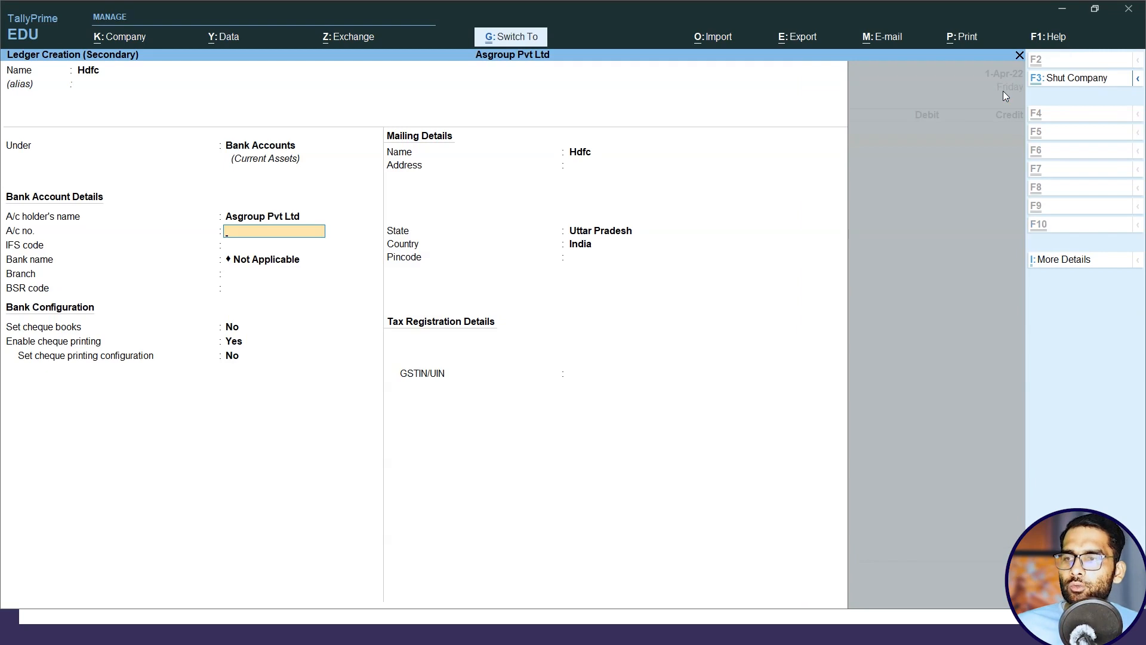
key(ctrl+a)
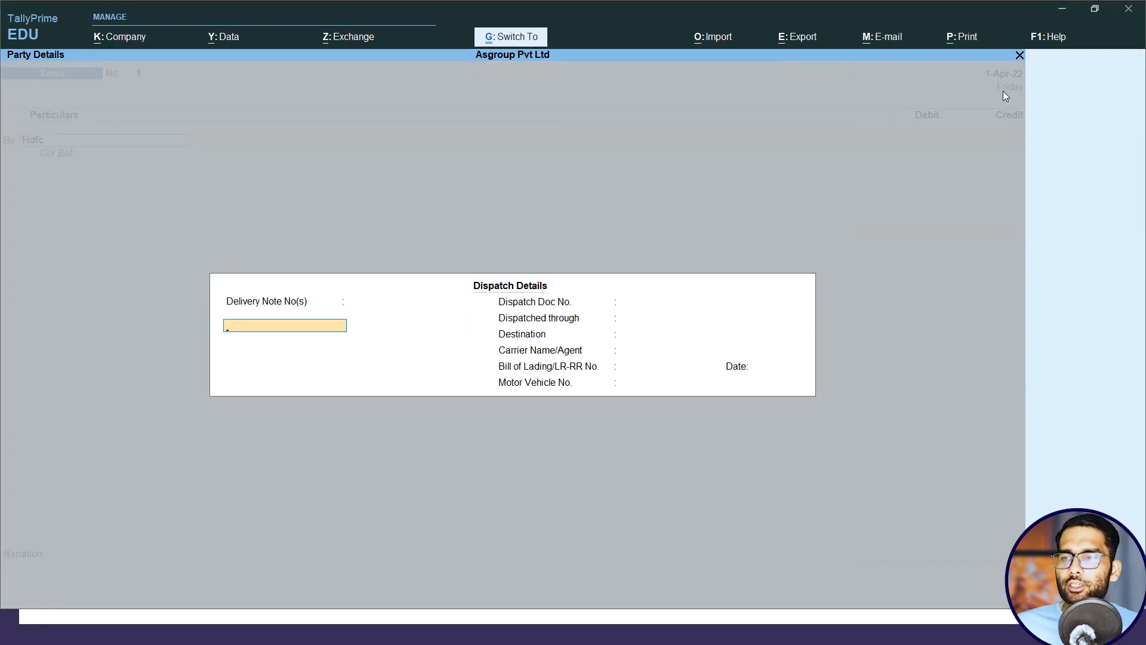
key(ctrl+a)
key(ctrl+a)
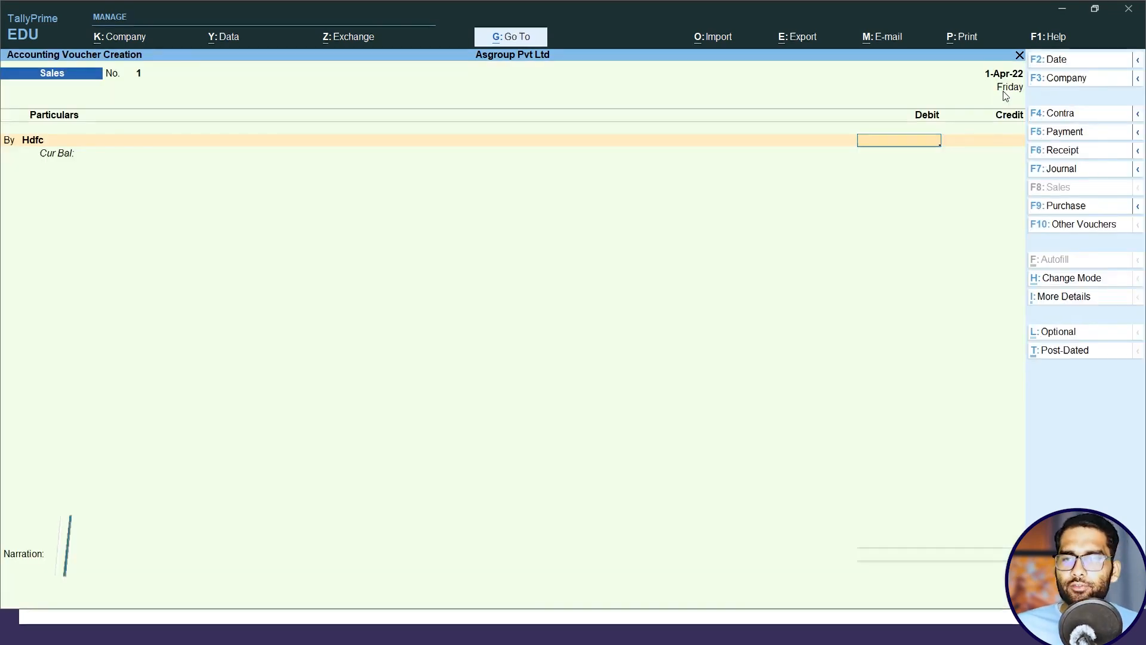
Debit Hdfc with the net price of 31500 from the slide and accept the Cheque/DD bank allocation without instrument details.
key(alt+Tab)
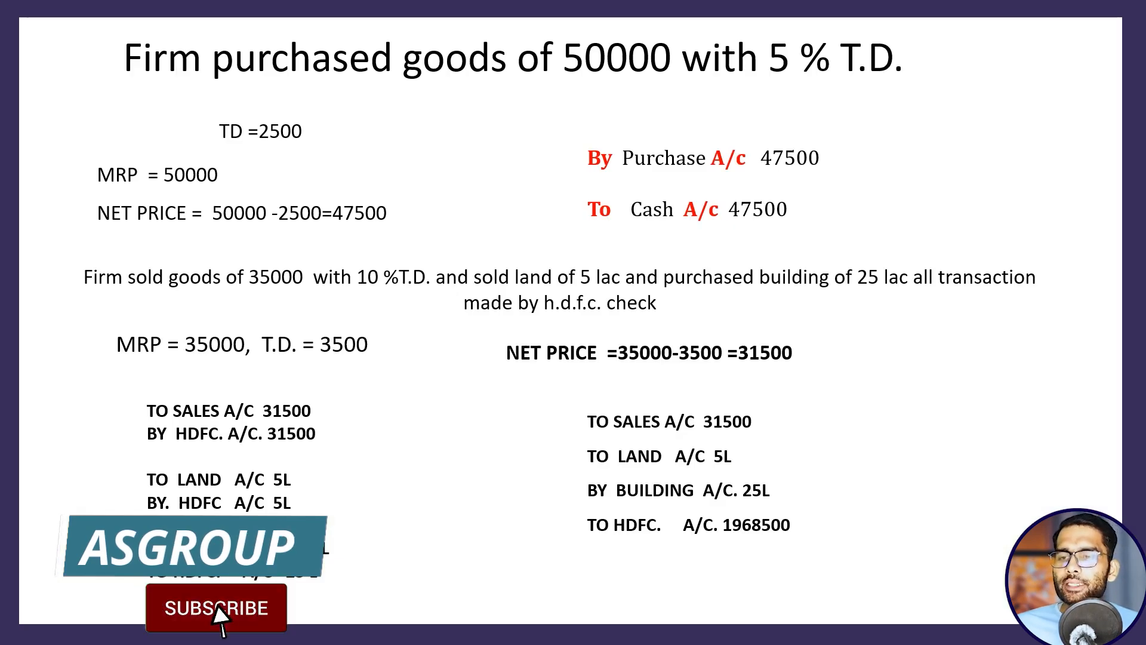
key(alt+Tab)
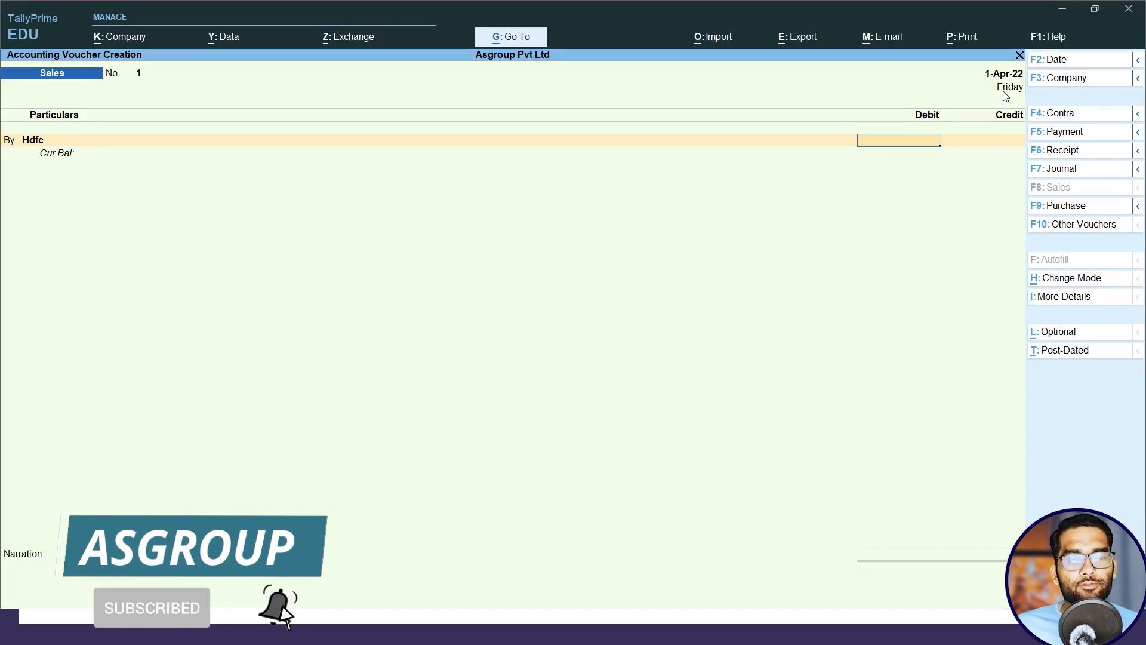
text(31500)
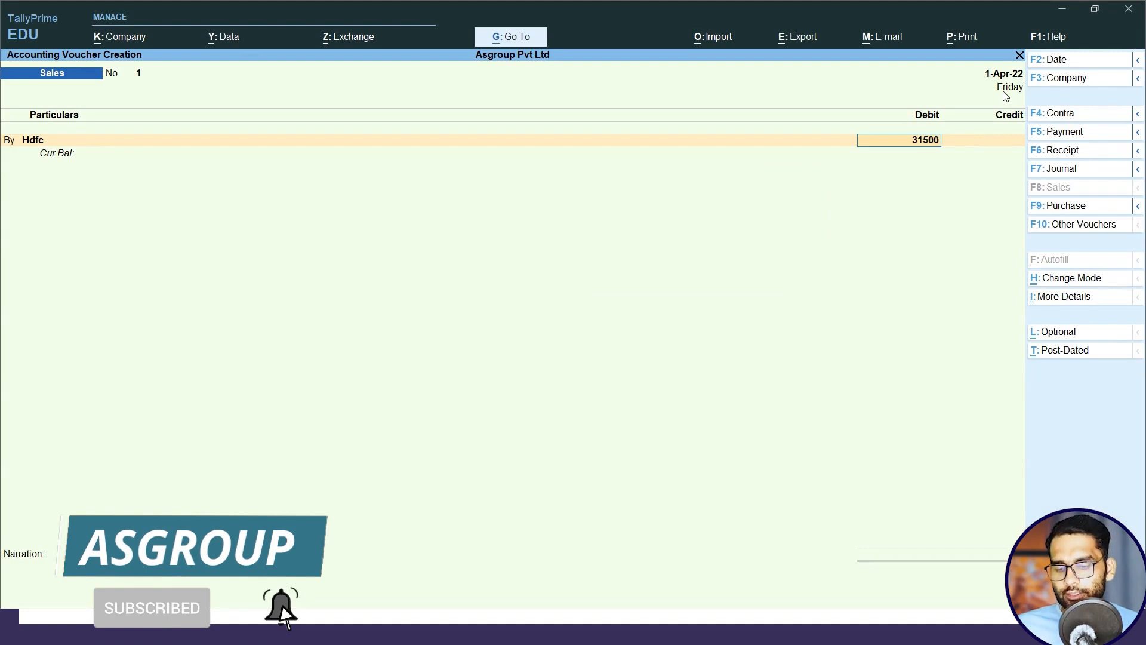
key(Return)
key(Return)
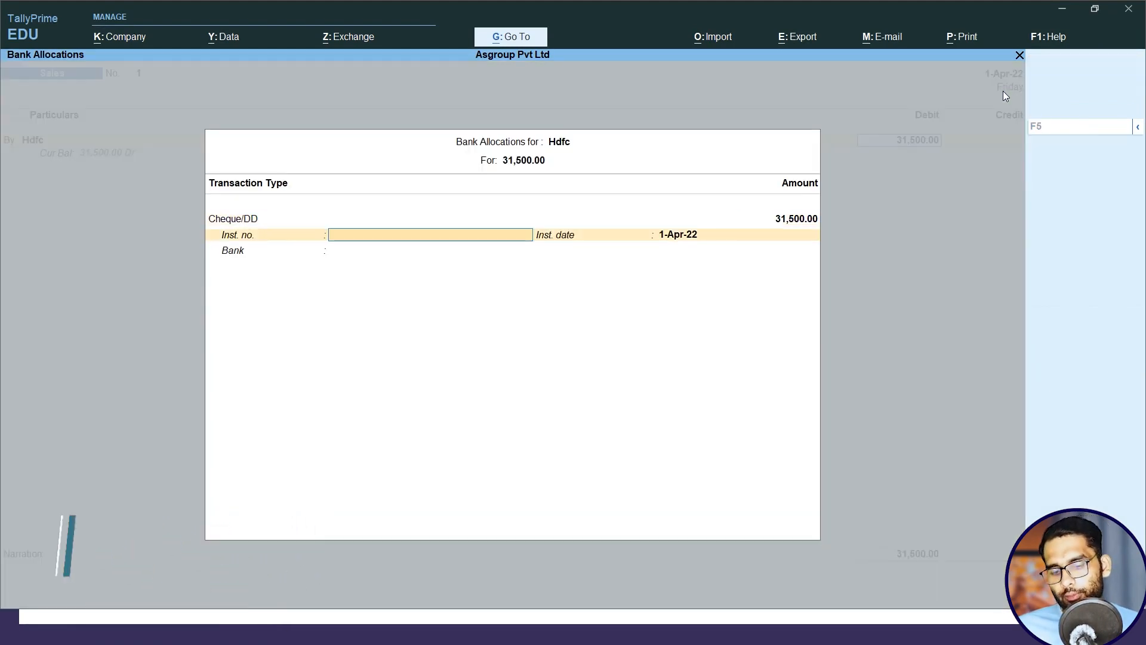
key(Return)
key(Return)
Credit 31500 to a new Sales ledger created under Sales Accounts as the To account.
click(1003, 91)
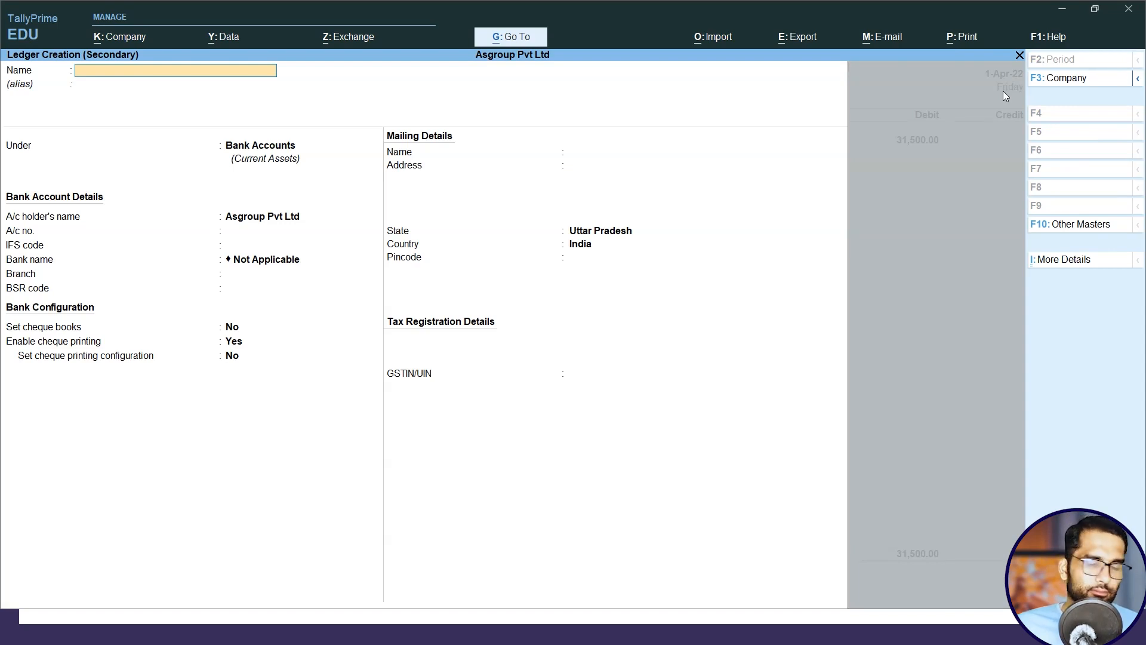
key(Escape)
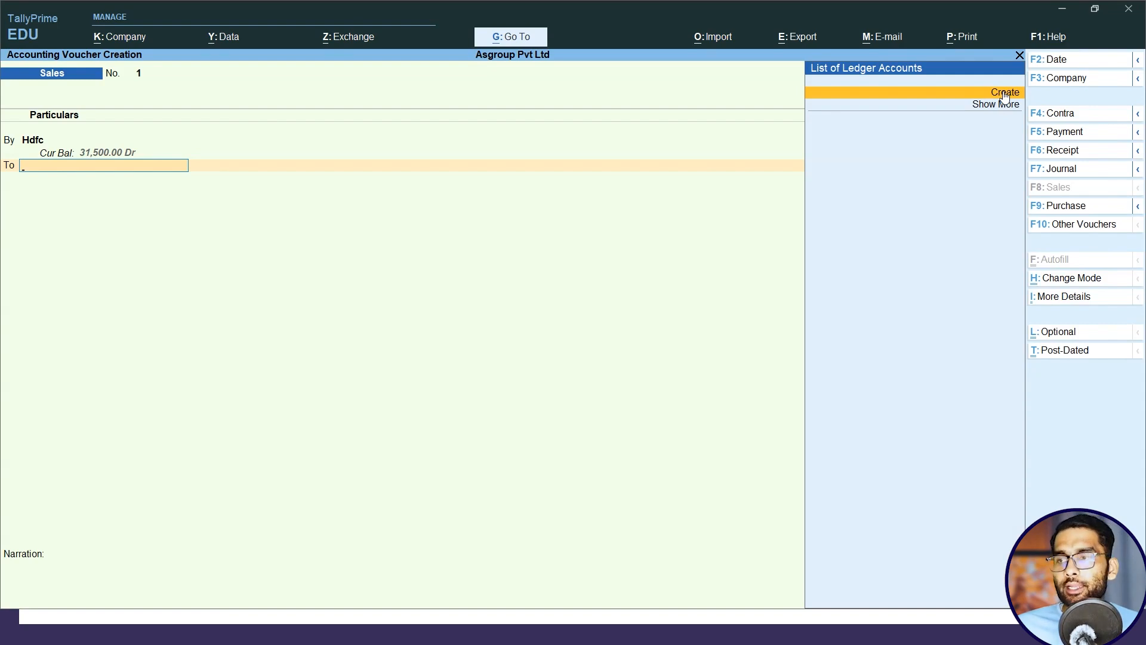
click(1004, 94)
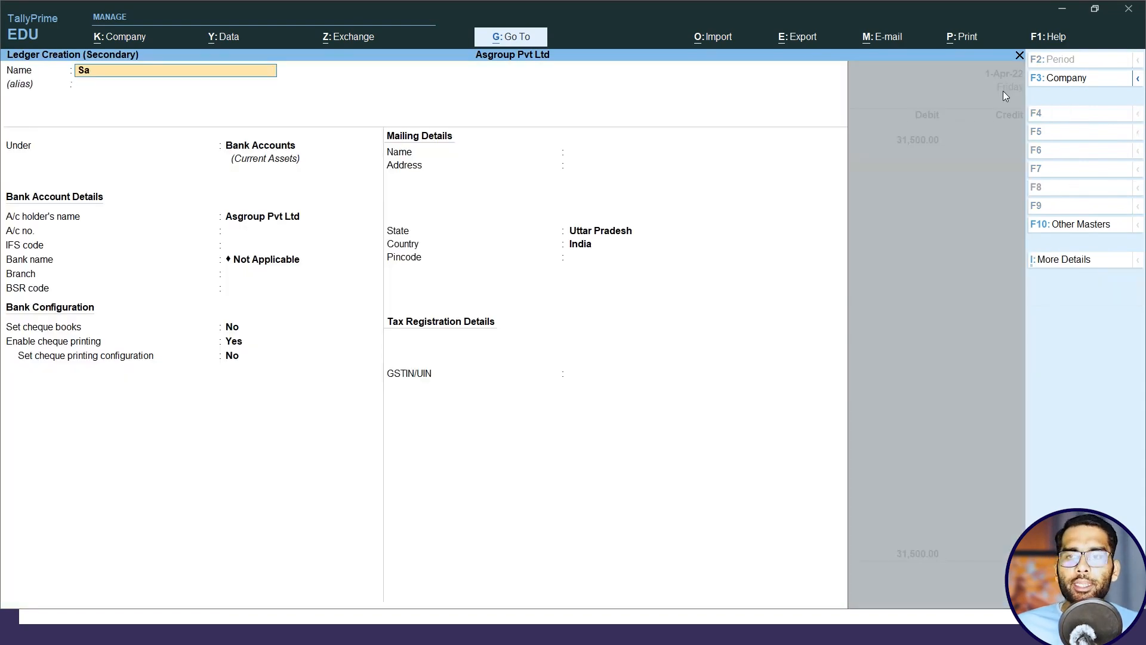
key(Return)
key(Return)
text(S)
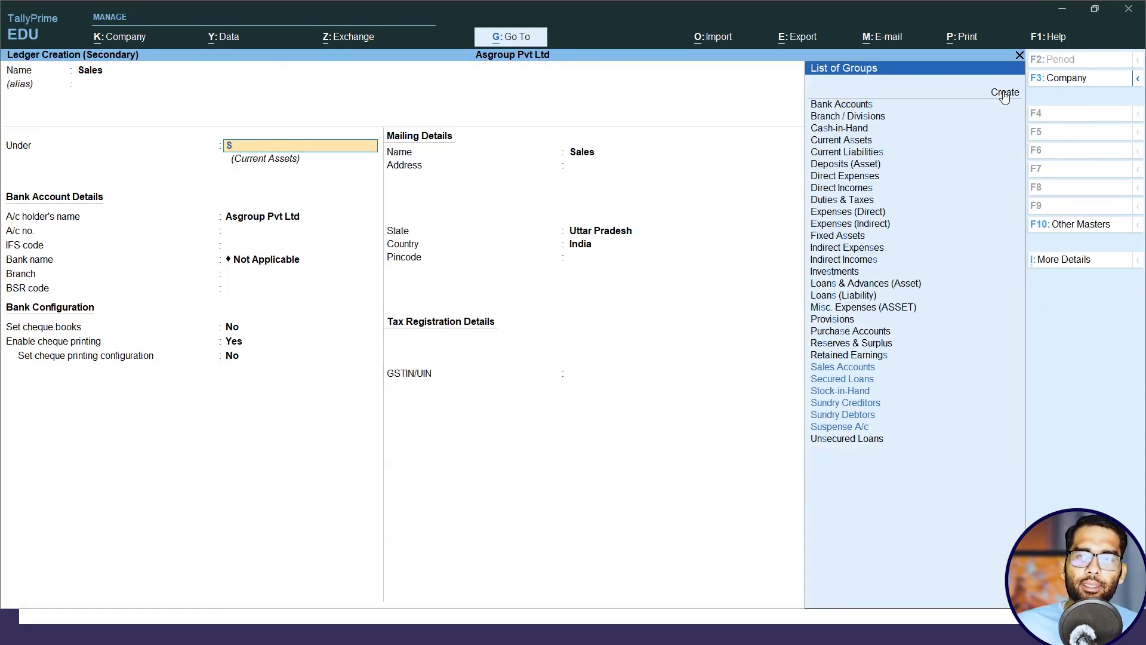
key(Down)
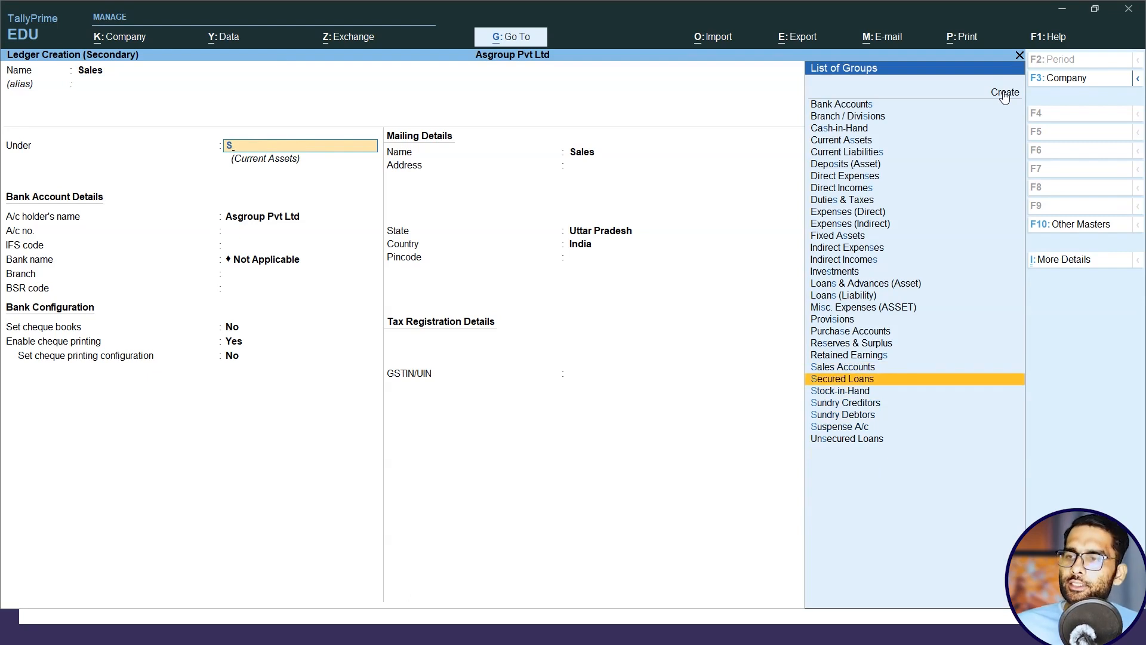
key(Up)
key(Return)
key(ctrl+a)
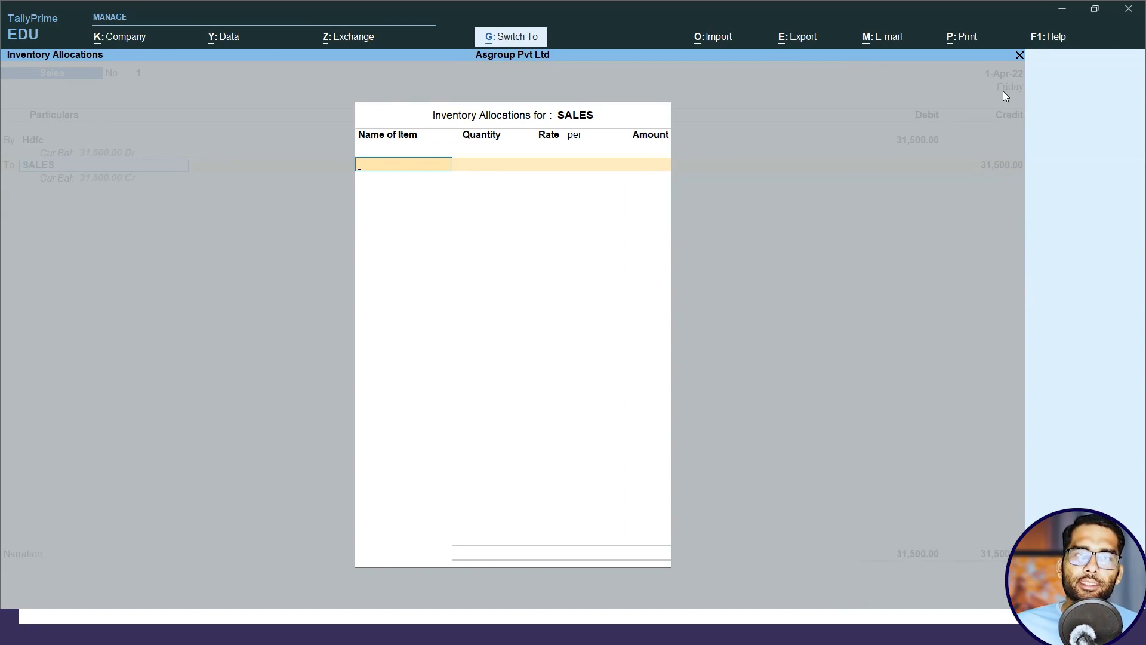
Save the sales voucher without inventory allocations and return to the presentation slide with the transactions.
key(Escape)
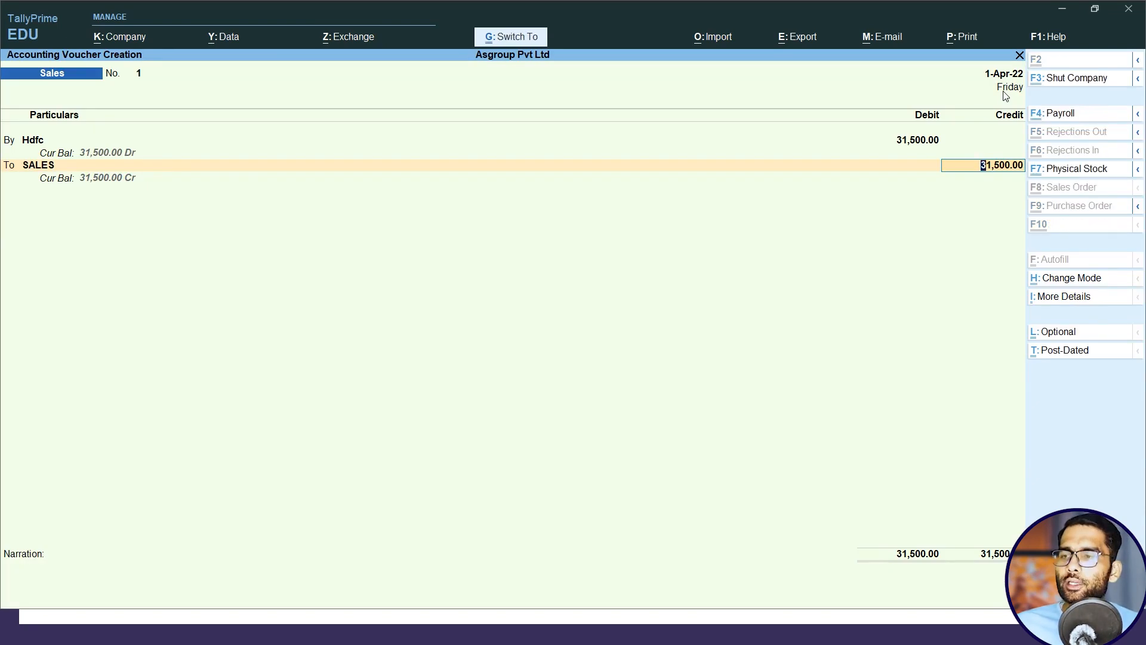
key(ctrl+a)
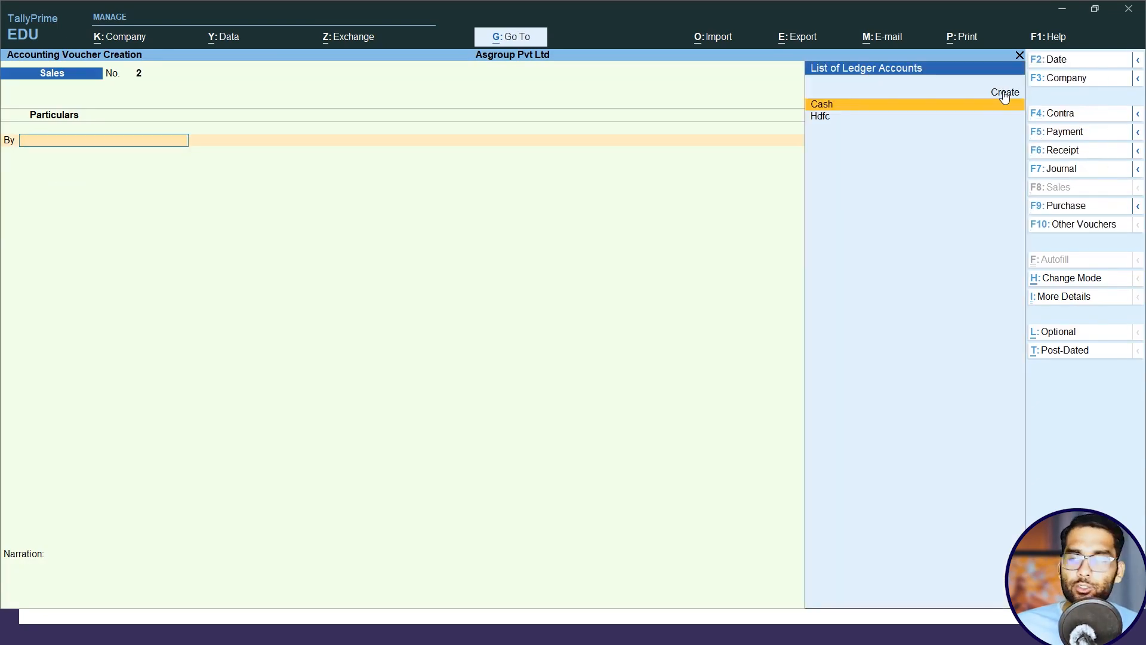
key(alt+Tab)
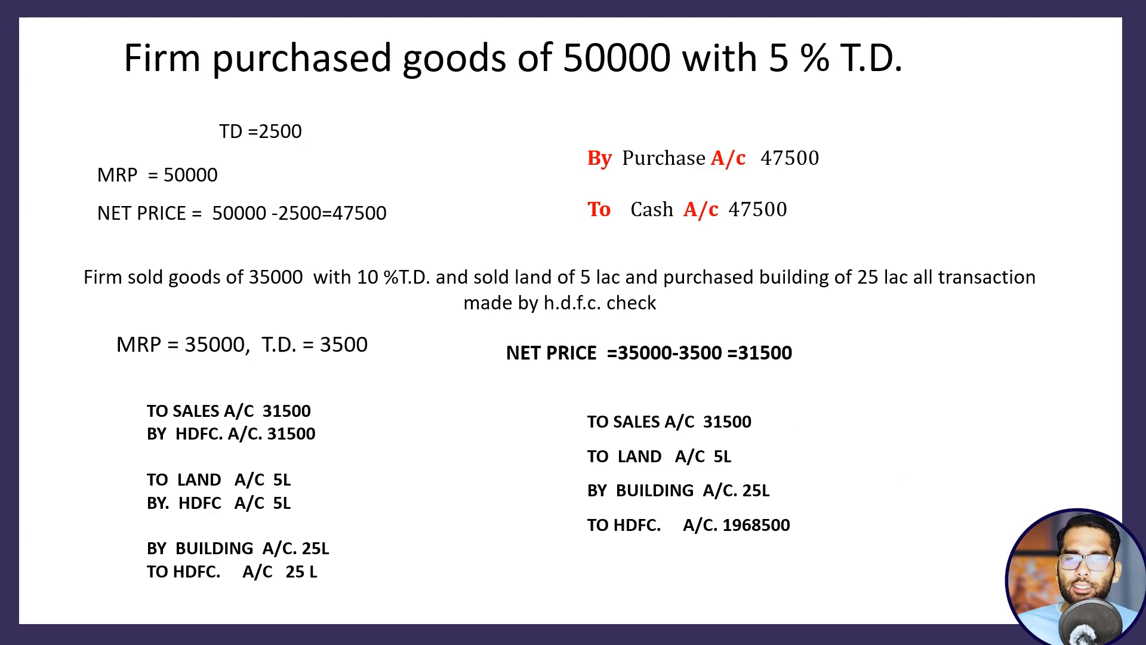
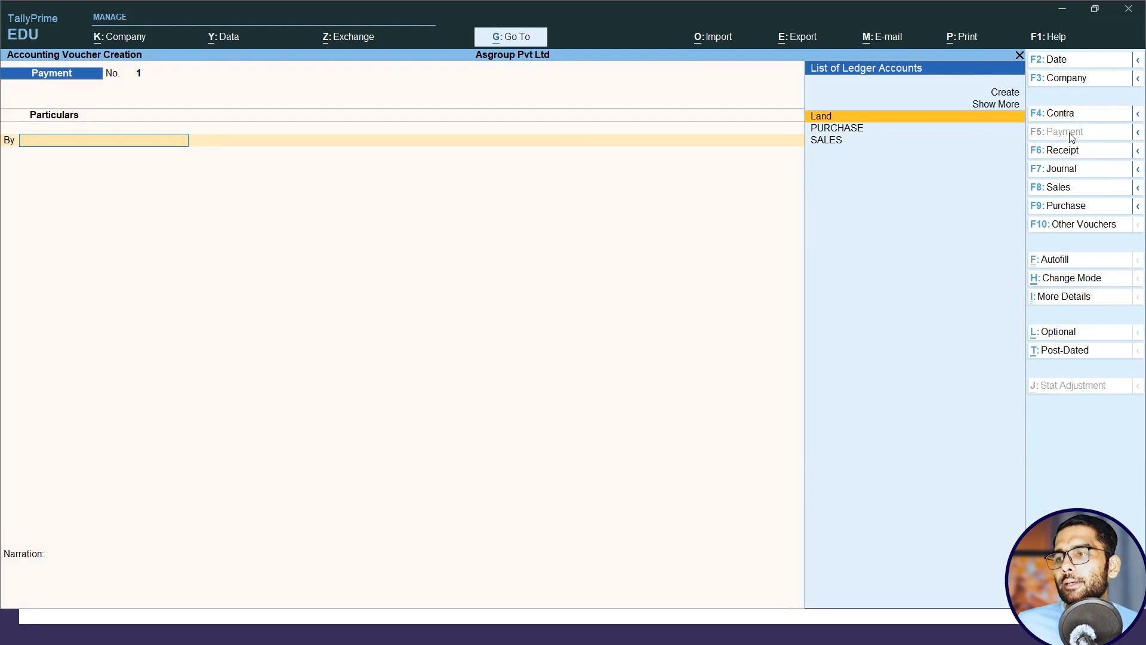
Create a Building ledger under Fixed Assets as the By account of the payment voucher.
key(Up)
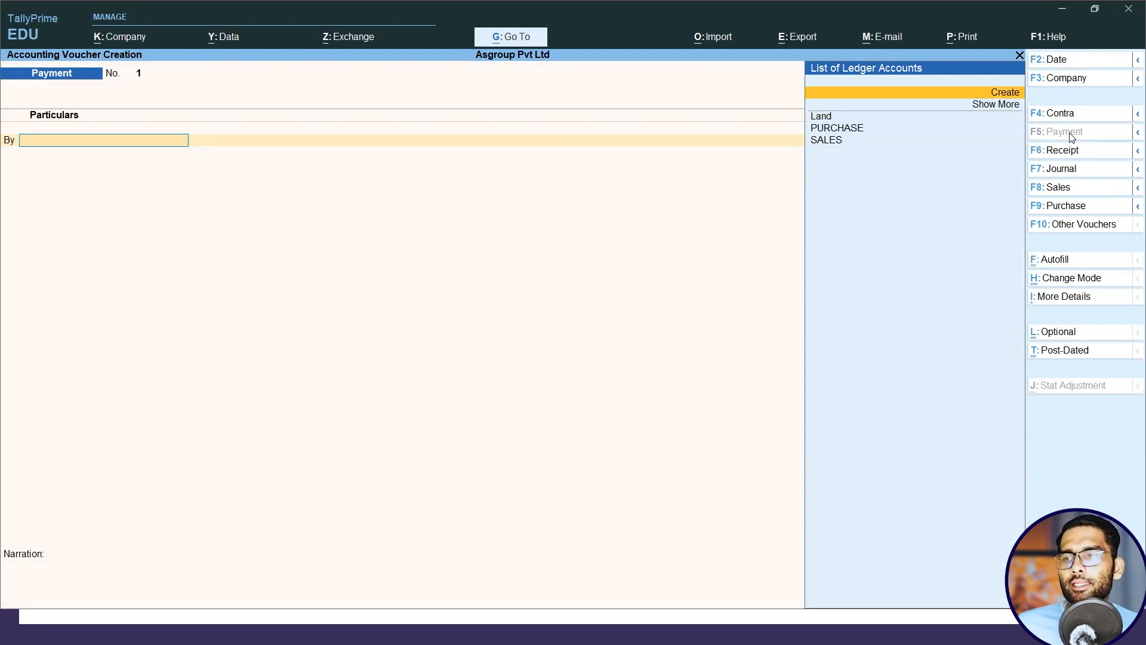
key(Return)
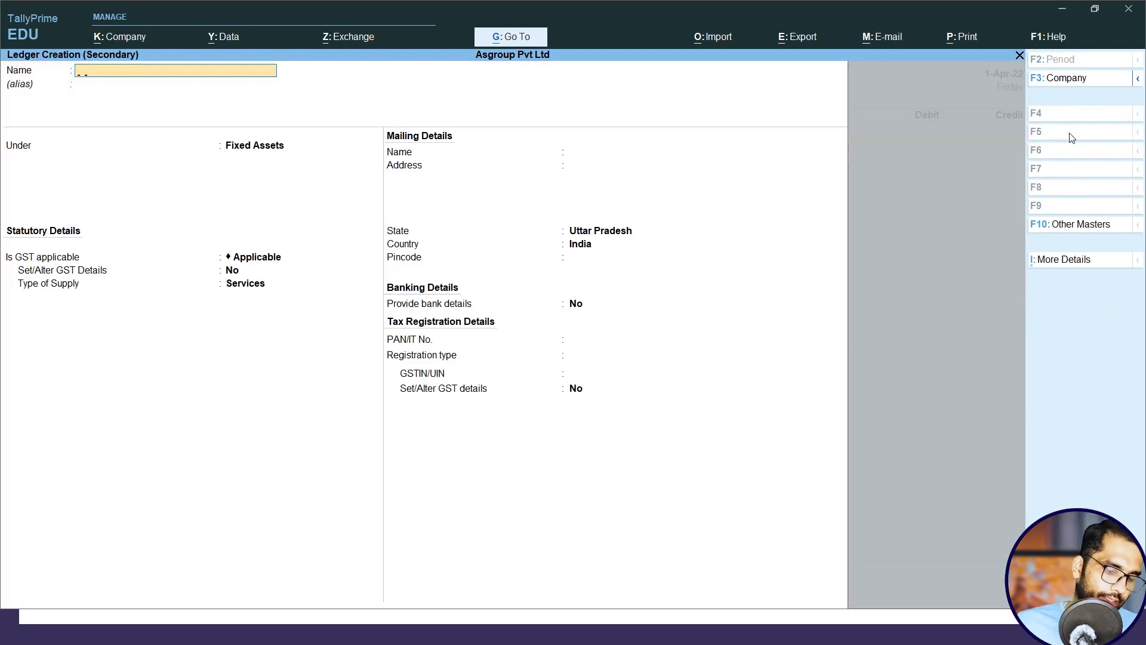
text(Building)
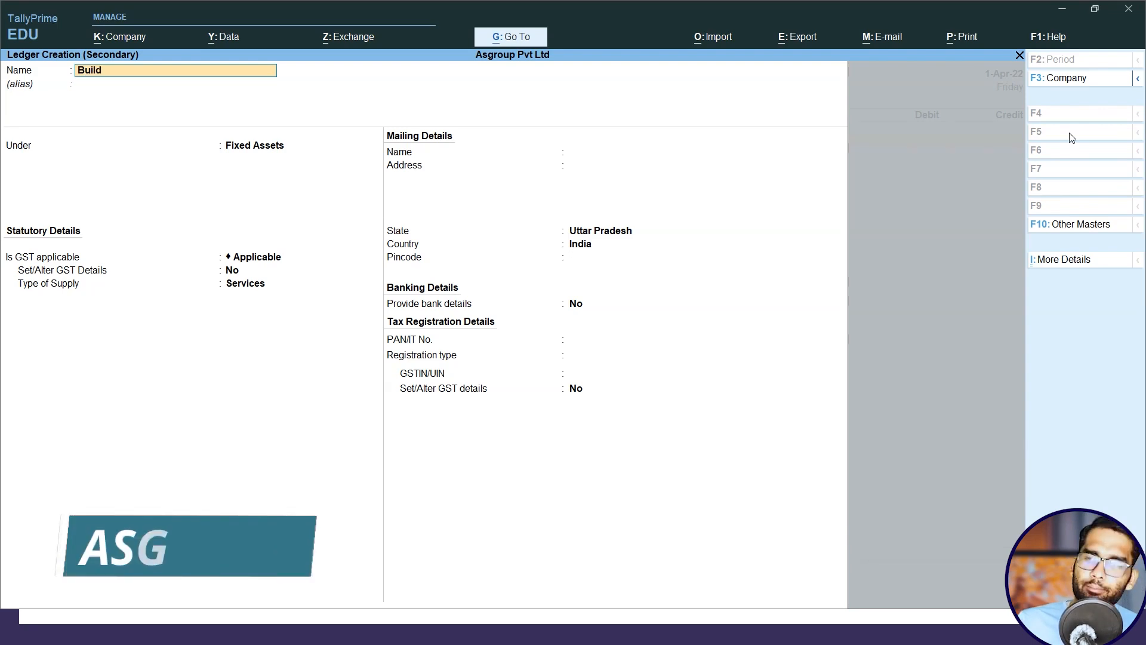
key(Return)
key(Return)
key(Return)
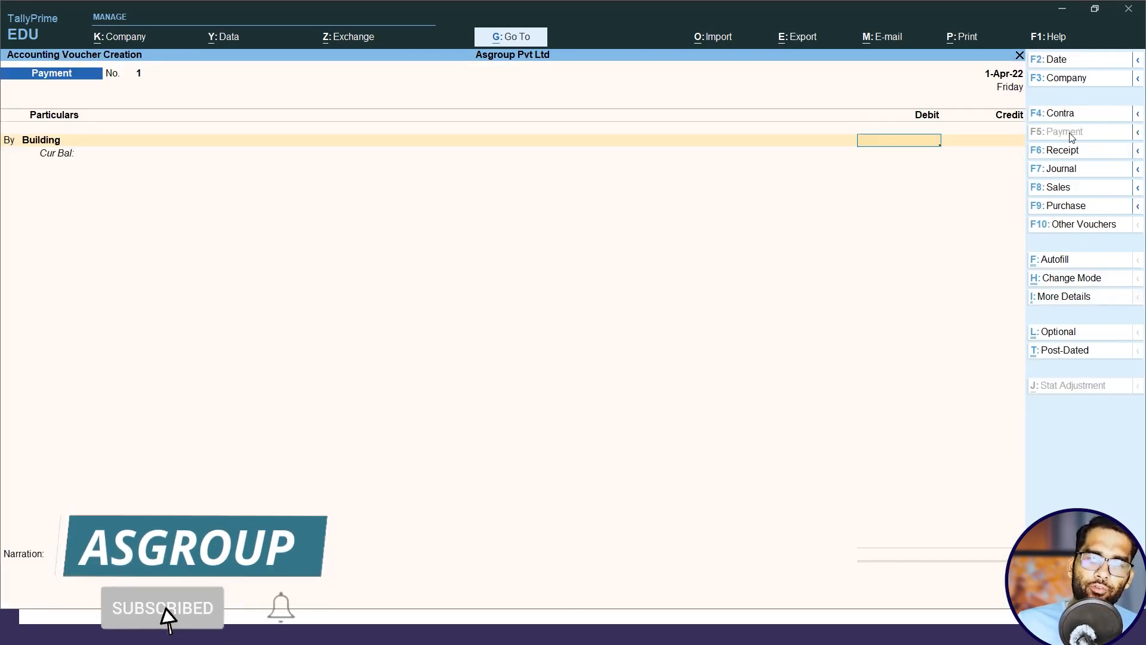
Debit Building with 2500000, credit Hdfc as the To account, and save the payment voucher.
text(00)
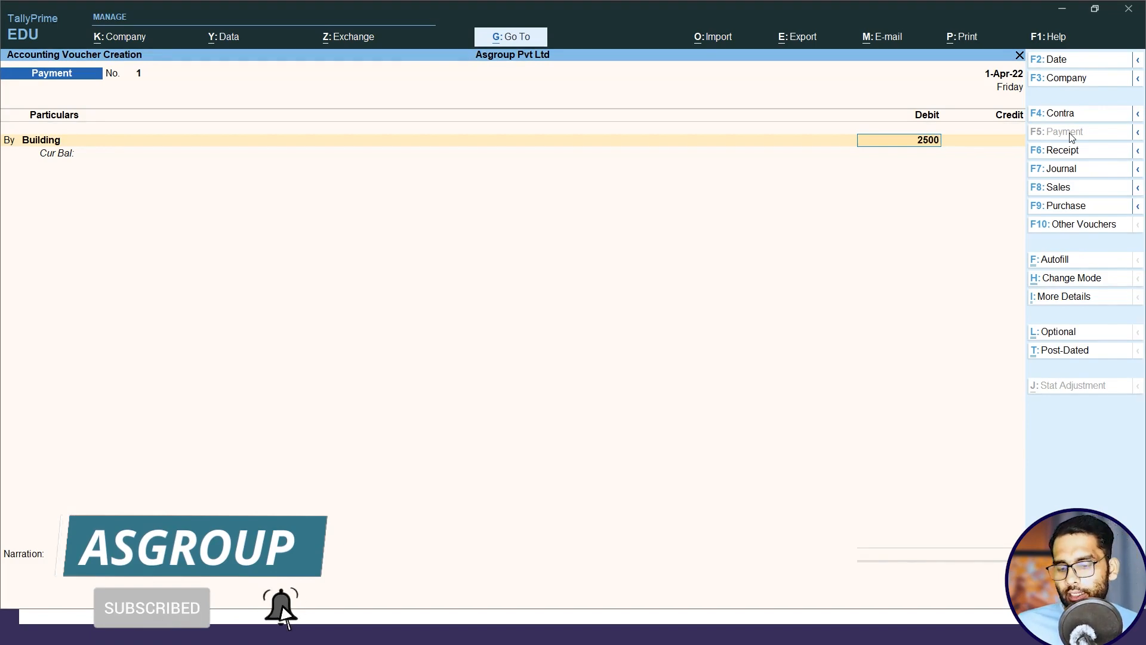
text(,000)
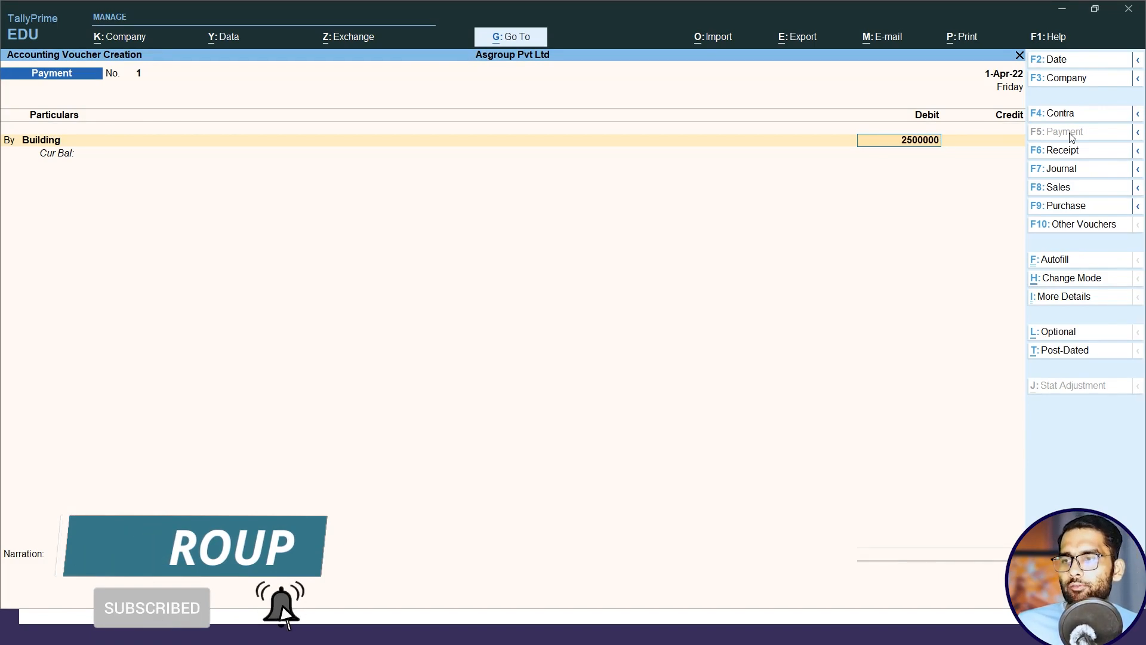
key(Return)
key(Return)
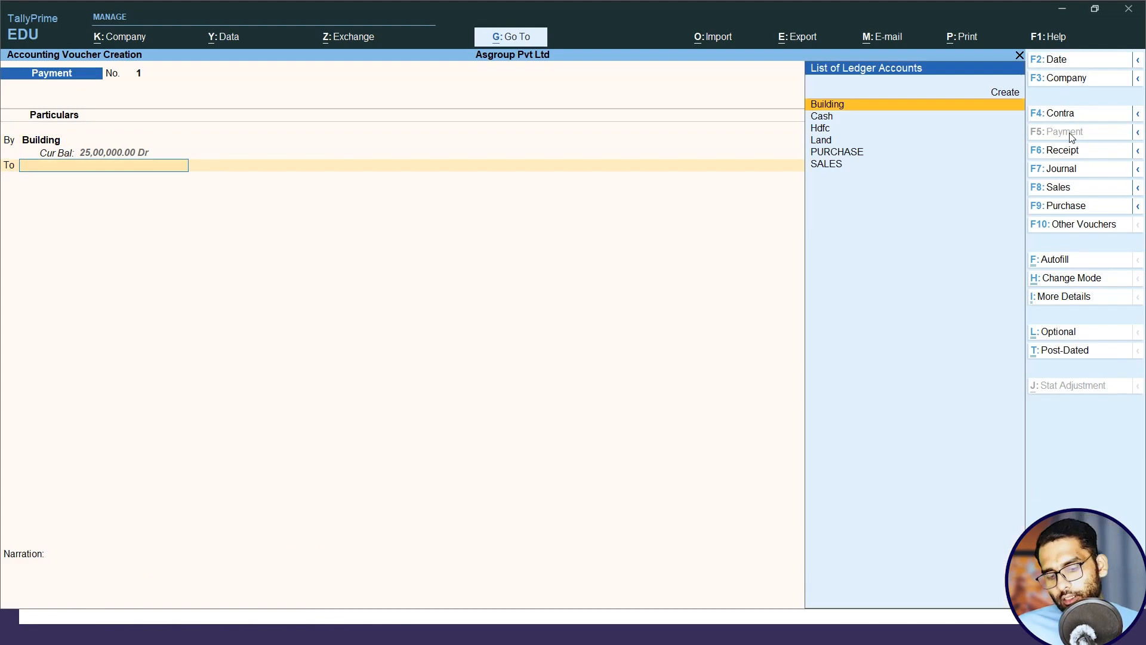
text(Hdfc)
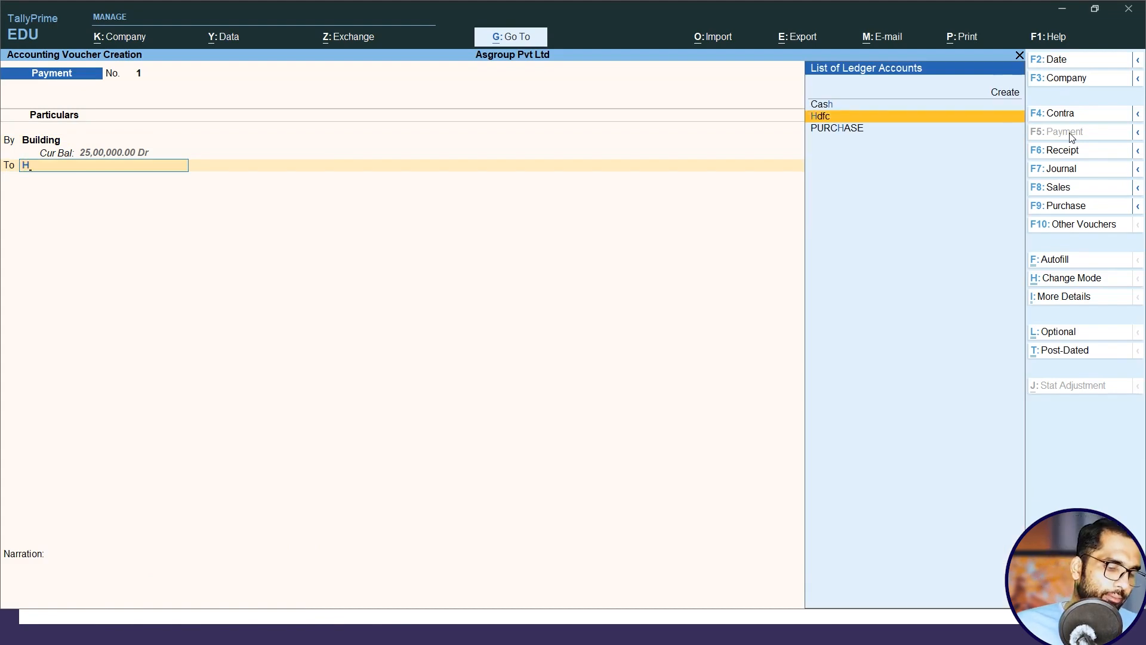
key(Return)
key(ctrl+a)
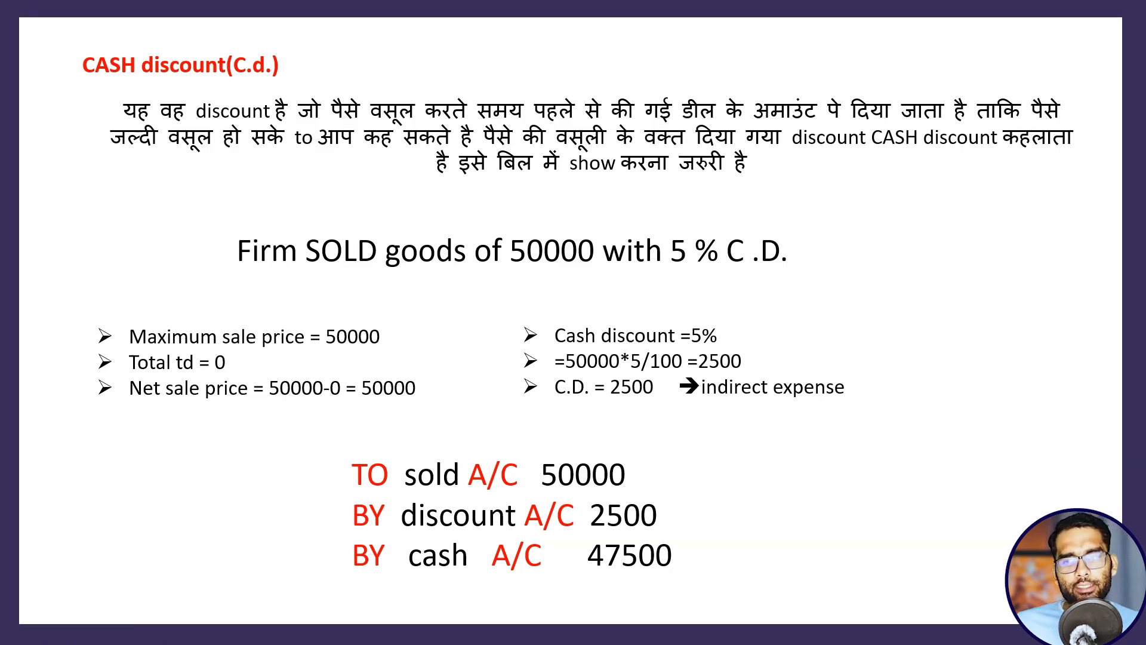
Switch to TallyPrime to start a sales voucher in As Voucher mode and check the cash-discount entries on the slide.
key(alt+Tab)
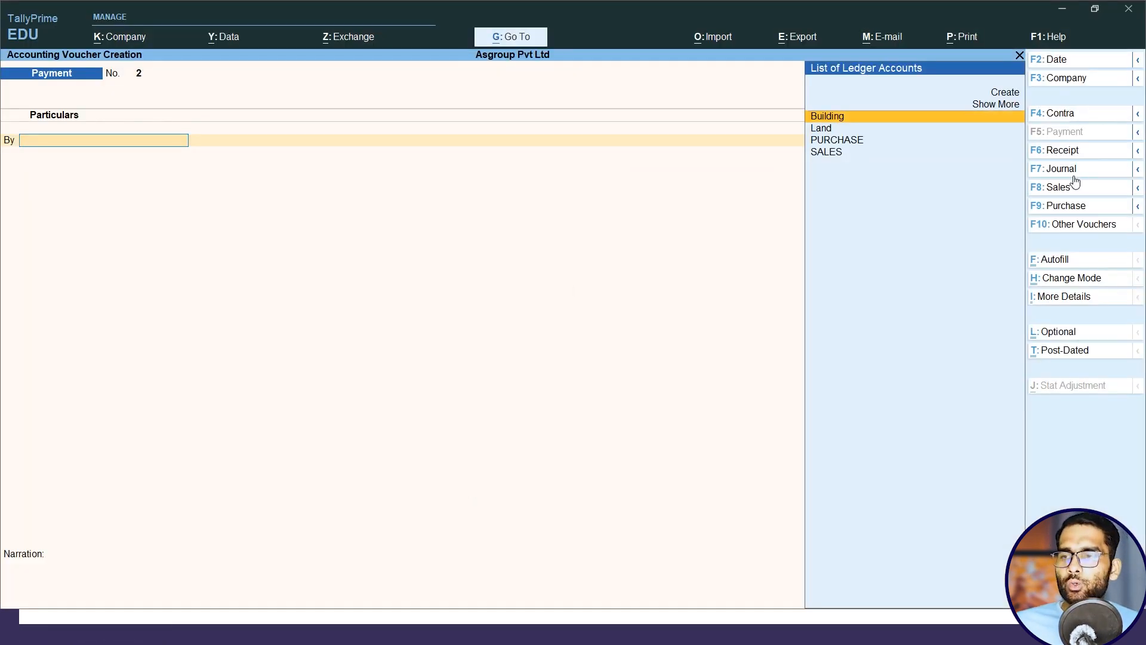
click(1057, 190)
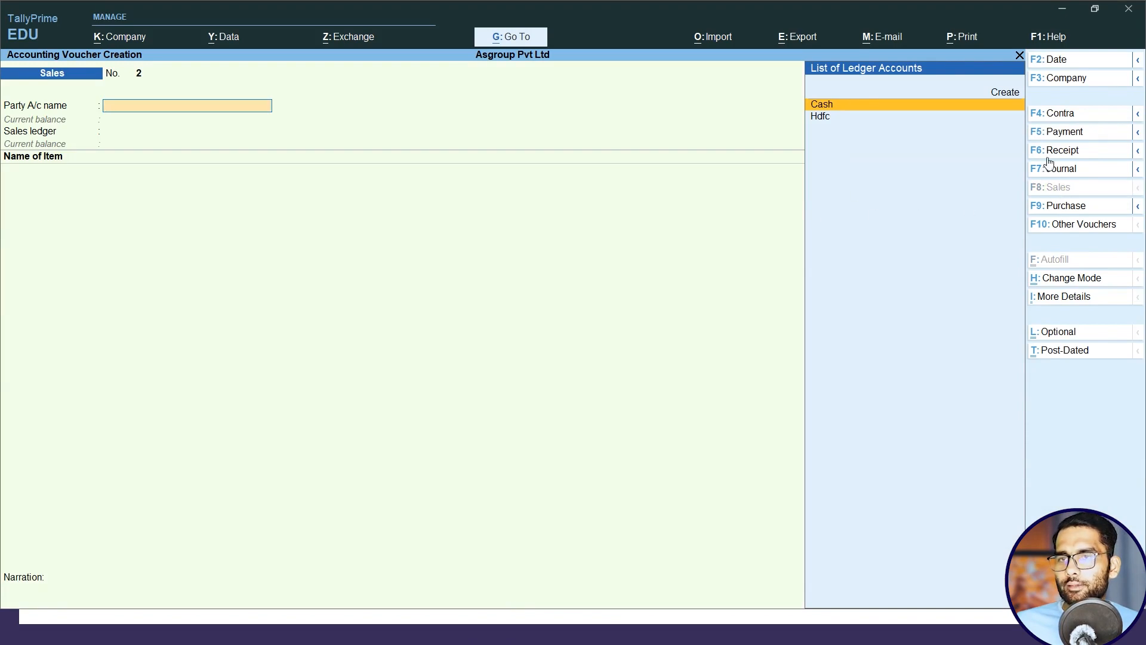
click(1064, 280)
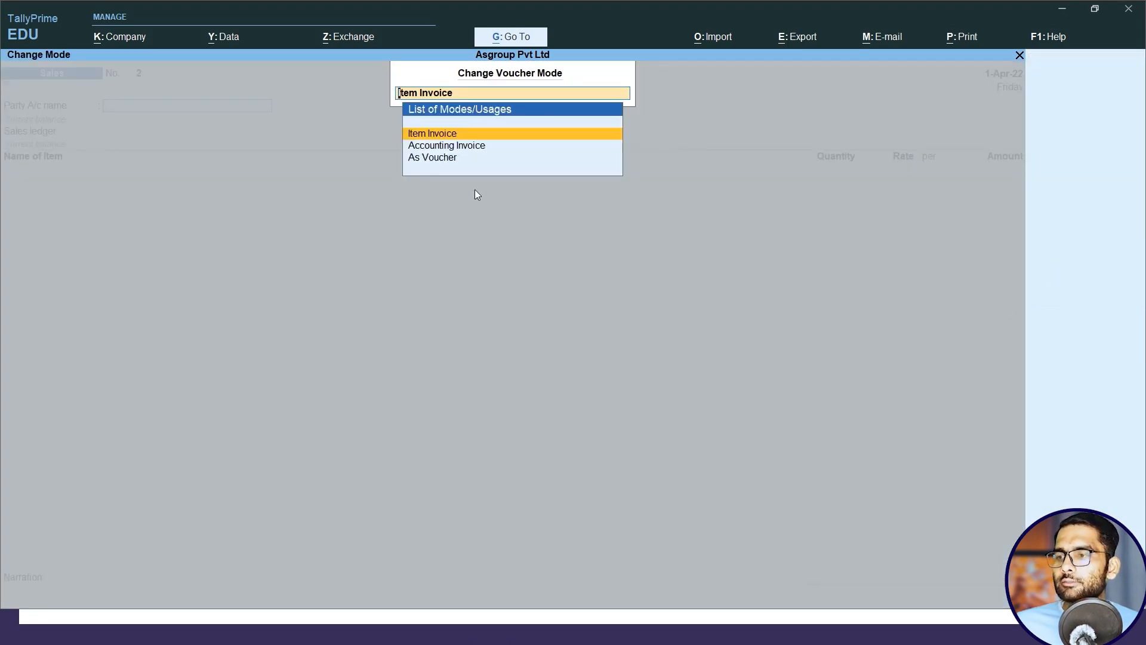
click(420, 158)
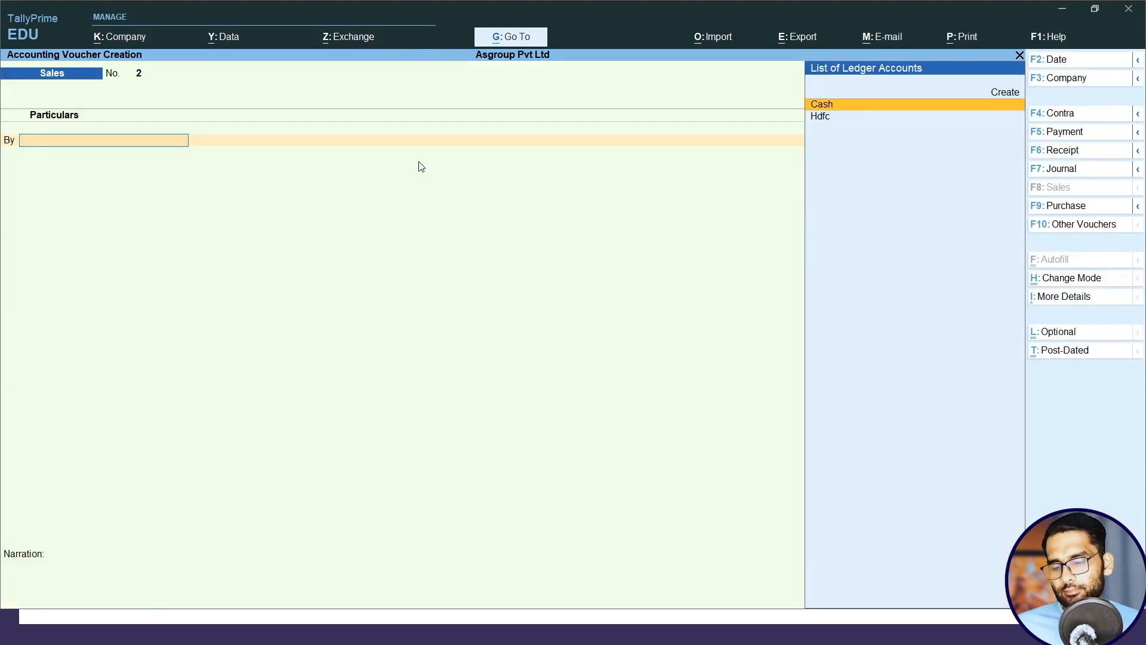
key(alt+Tab)
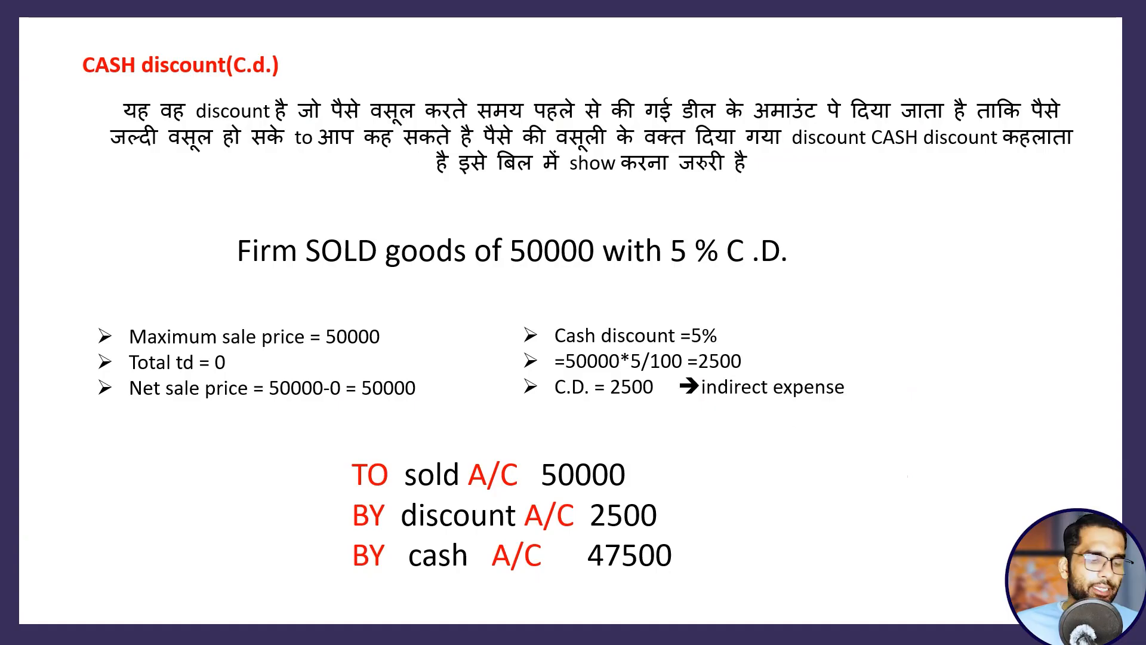
key(alt+Tab)
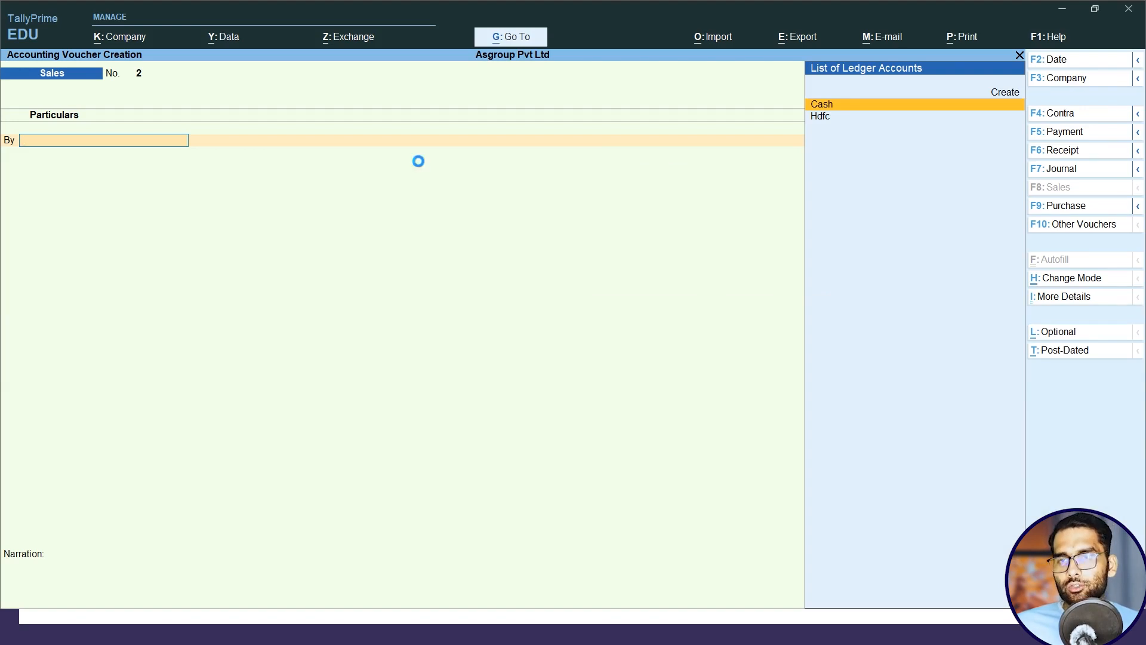
Choose Cash as the By account of the sales voucher and accept the dispatch and party details unfilled.
key(Return)
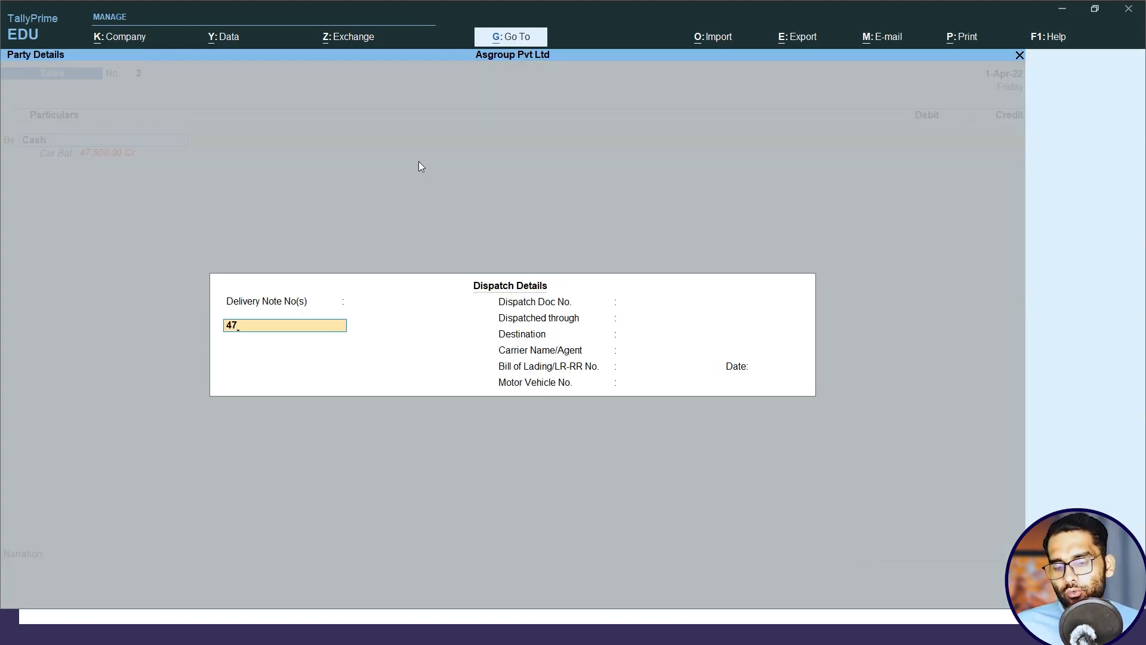
key(Return)
key(Return)
key(Return)
key(Return)
key(Return)
key(Return)
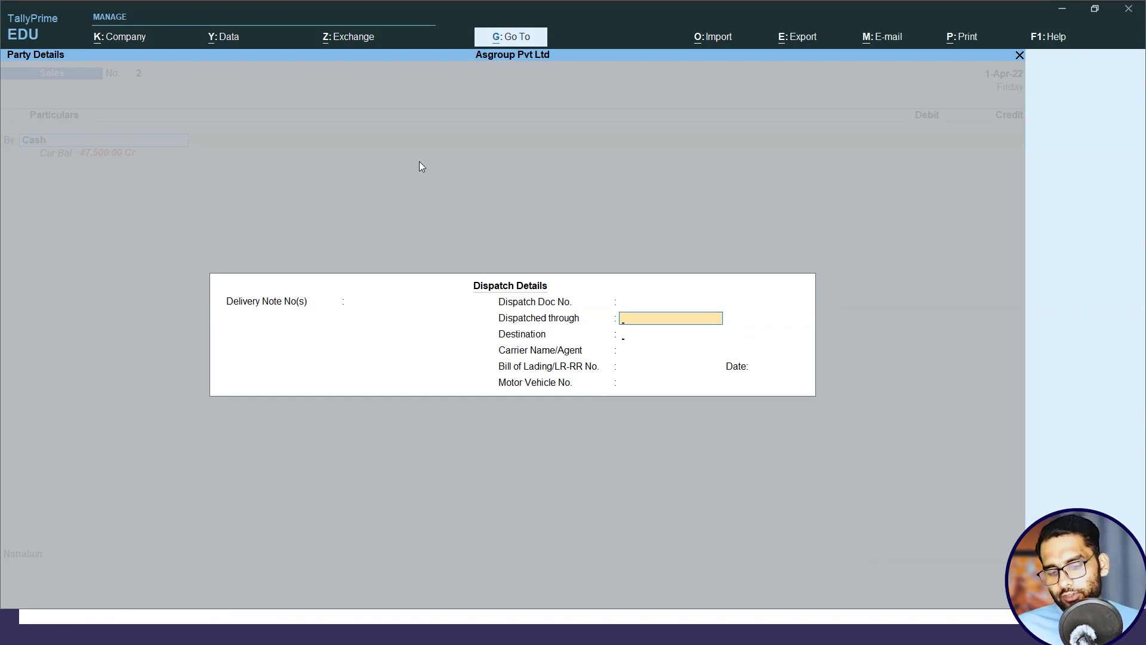
key(Return)
key(Return)
key(Return)
key(Return)
key(Return)
key(Return)
key(Return)
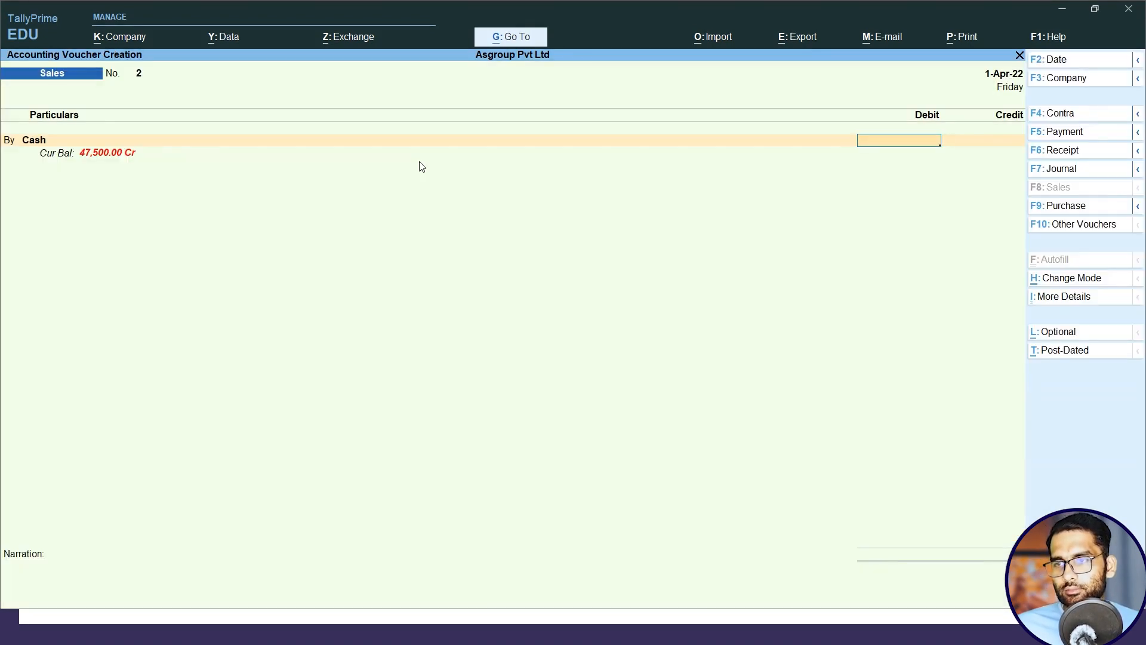
Debit Cash with 47500 and credit the Sales ledger with the full sale price of 50000.
text(47500)
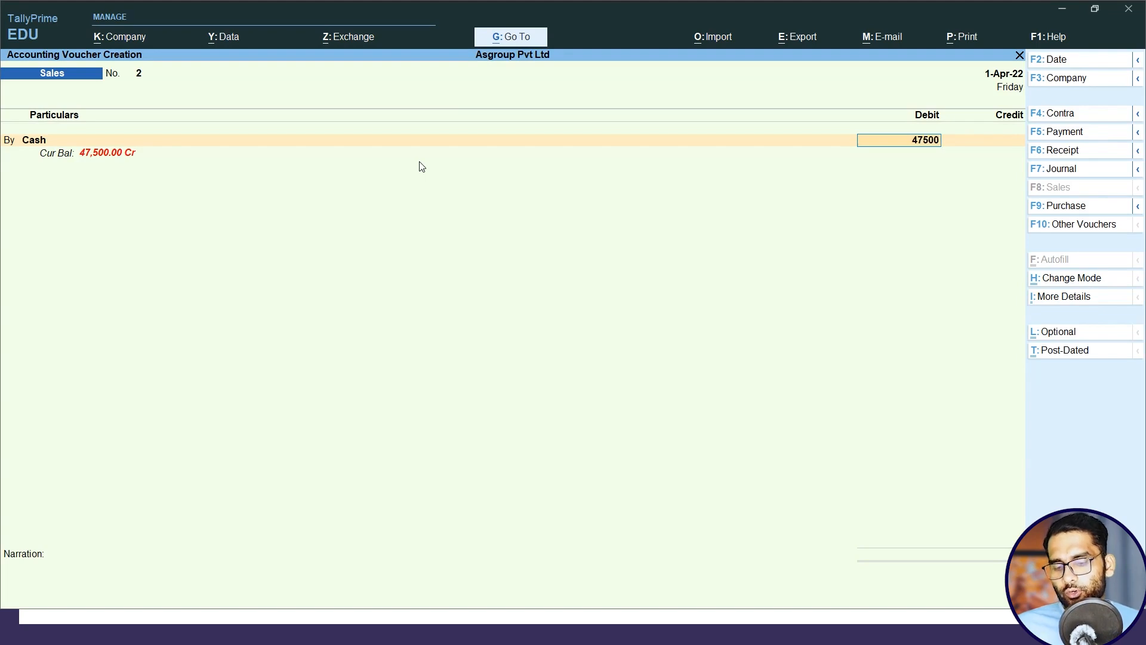
key(Return)
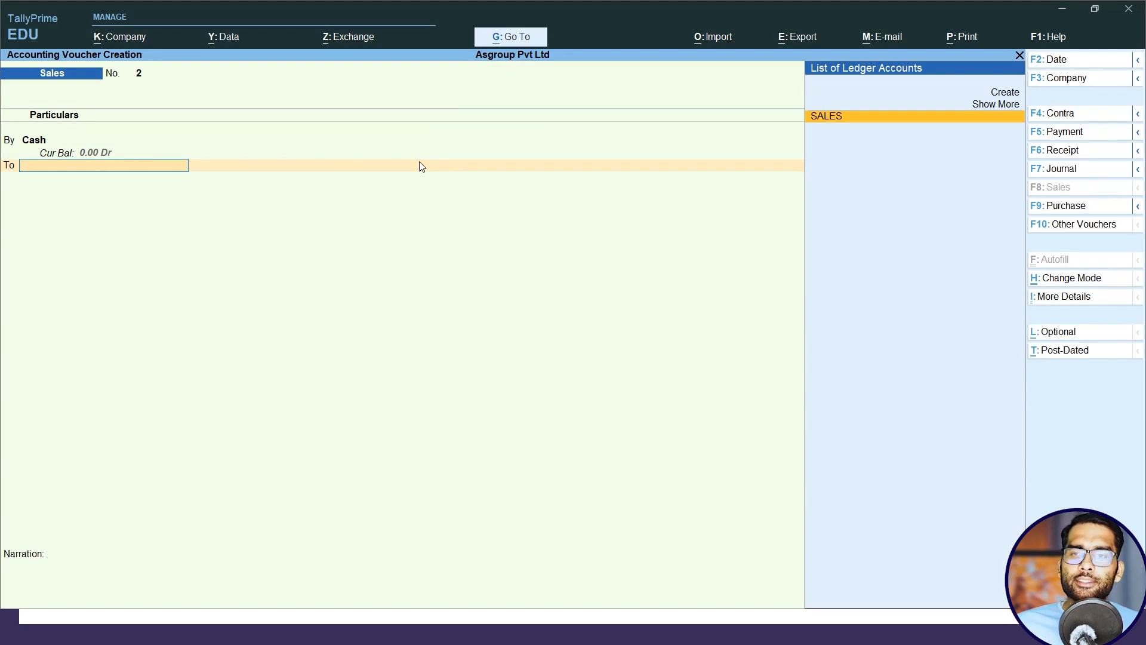
key(Return)
key(Return)
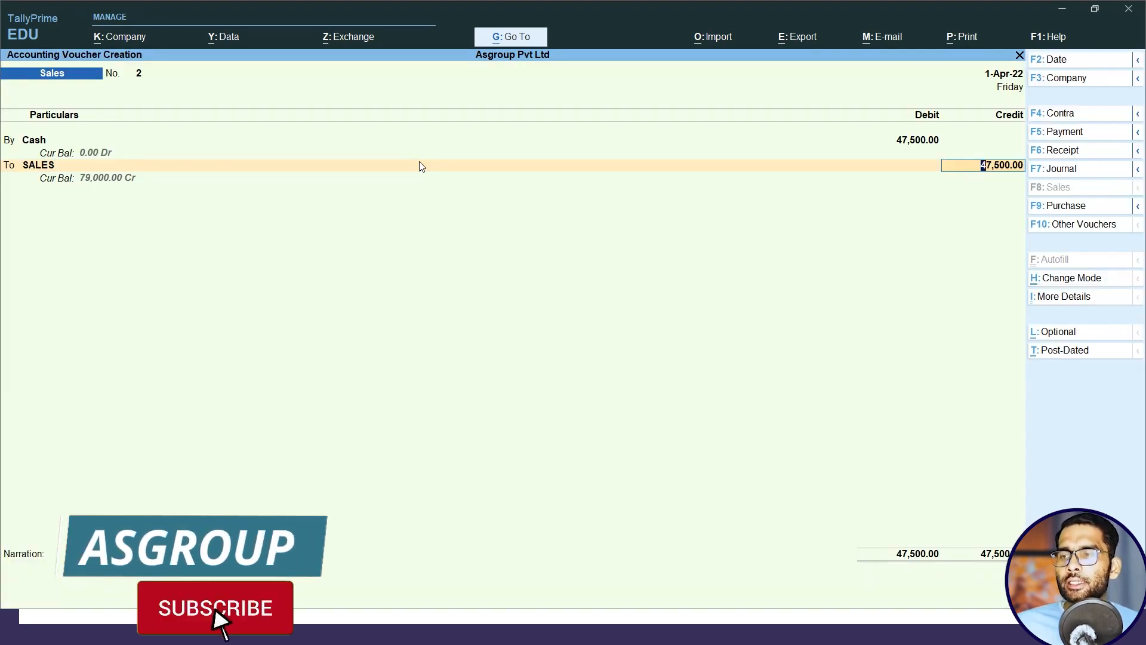
text(50000)
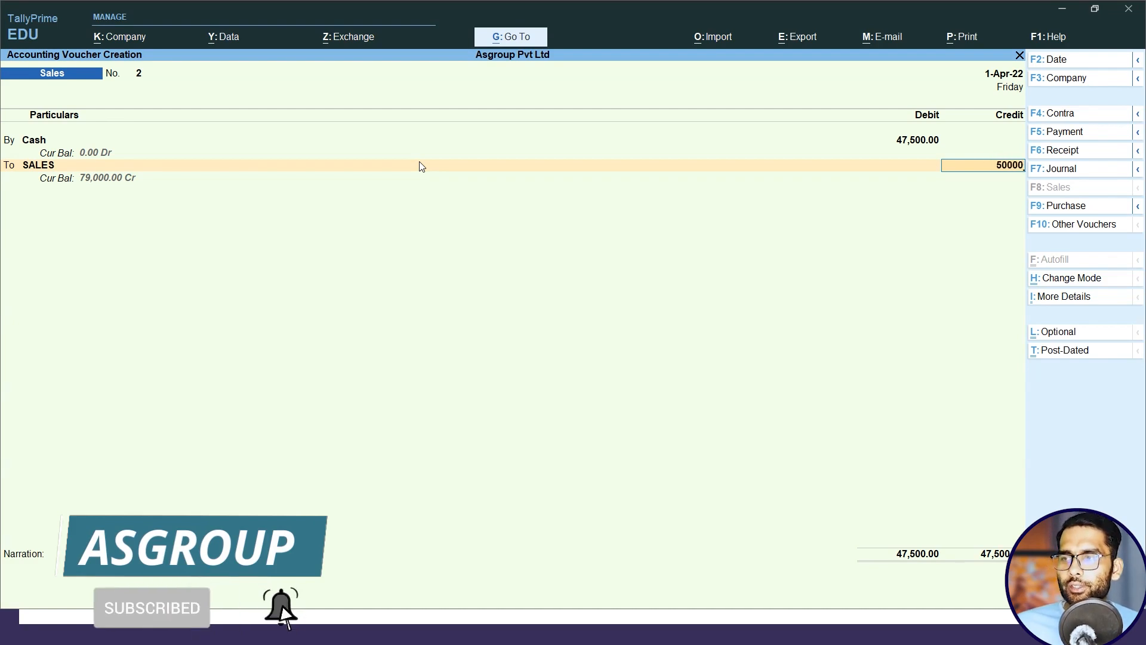
key(Return)
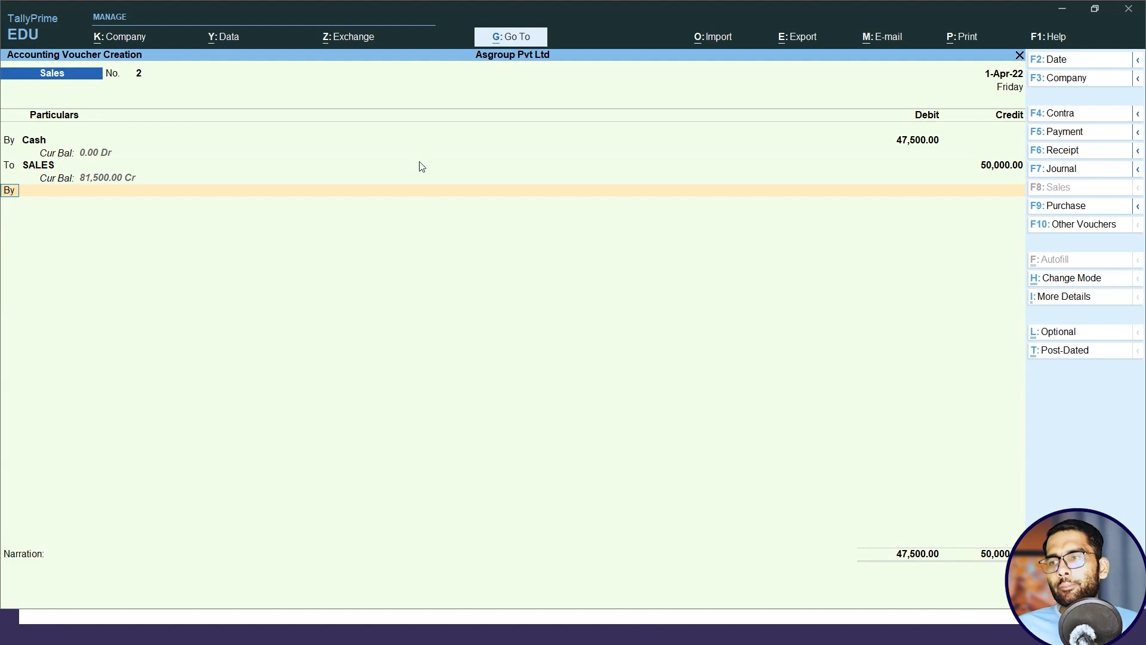
Add a second By line and start a new ledger for it named Discount Allowed.
key(Return)
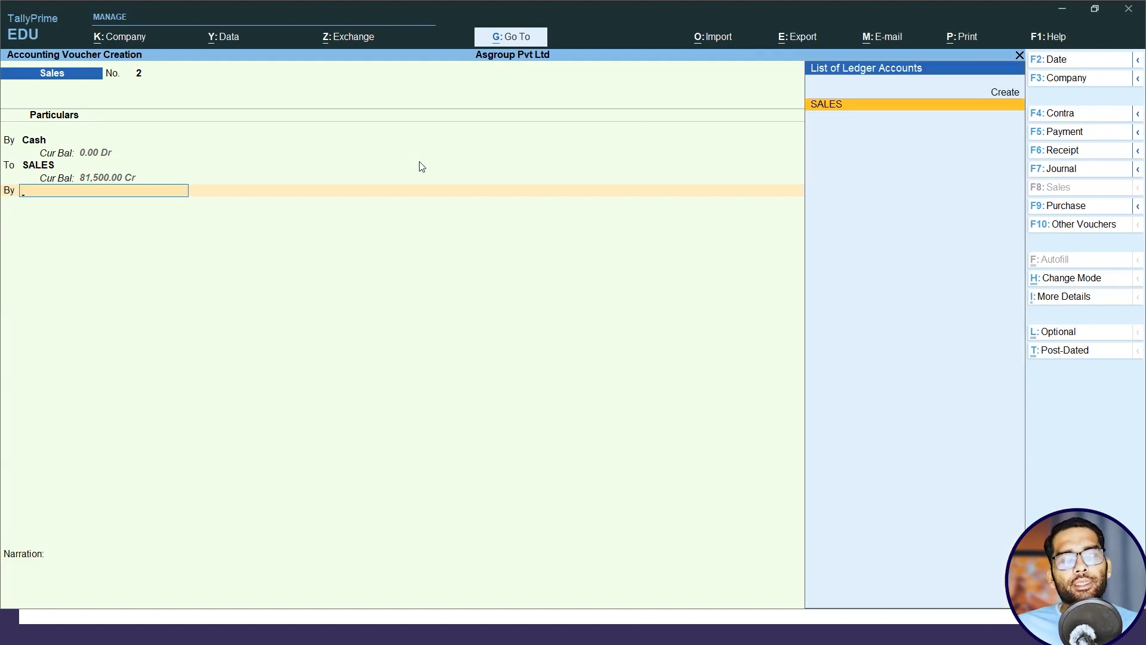
key(Up)
key(Return)
text(Discount)
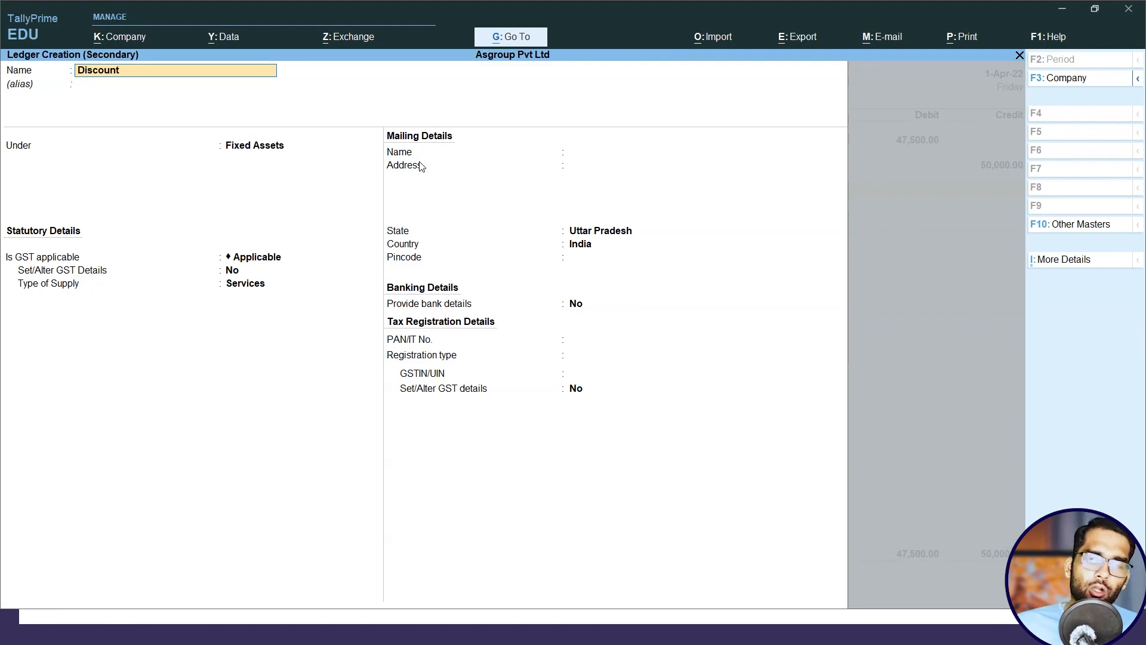
text( Allowed)
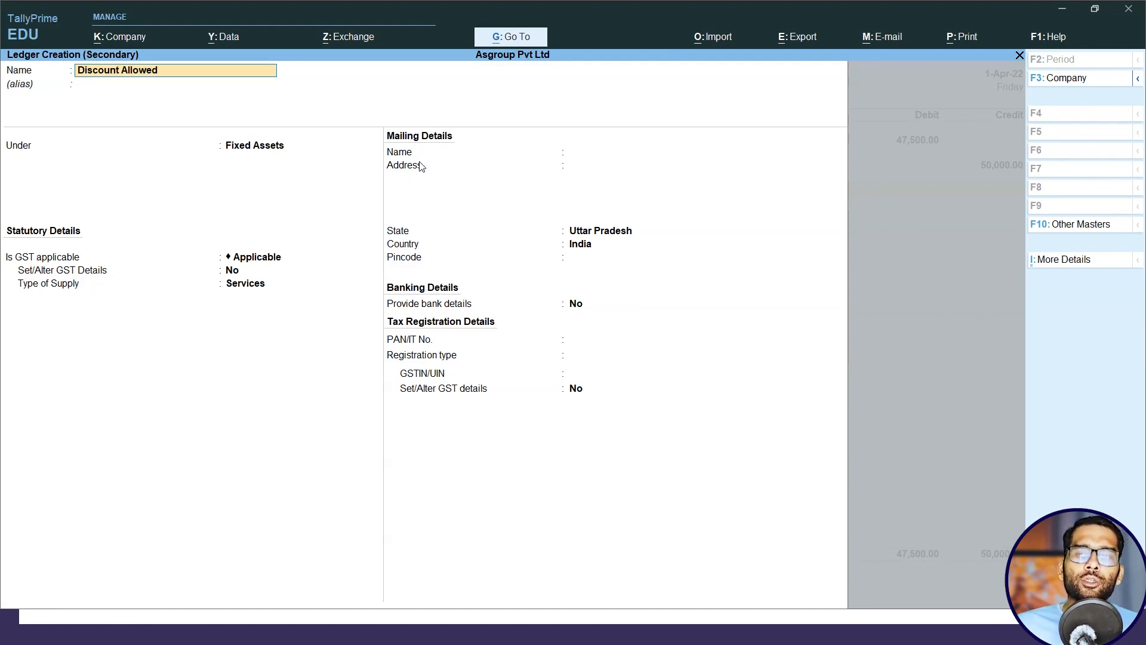
key(Return)
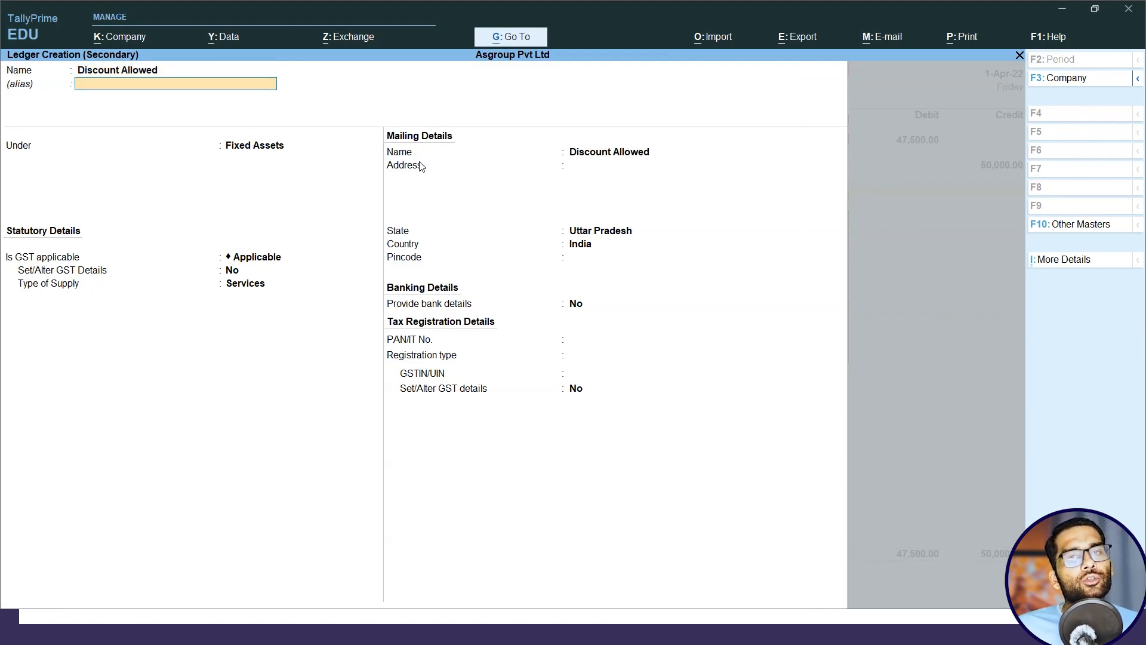
Group the Discount Allowed ledger under Indirect Expenses and save the sales voucher with the 2500 discount debit.
key(Return)
text(I)
key(Down)
key(Down)
key(Down)
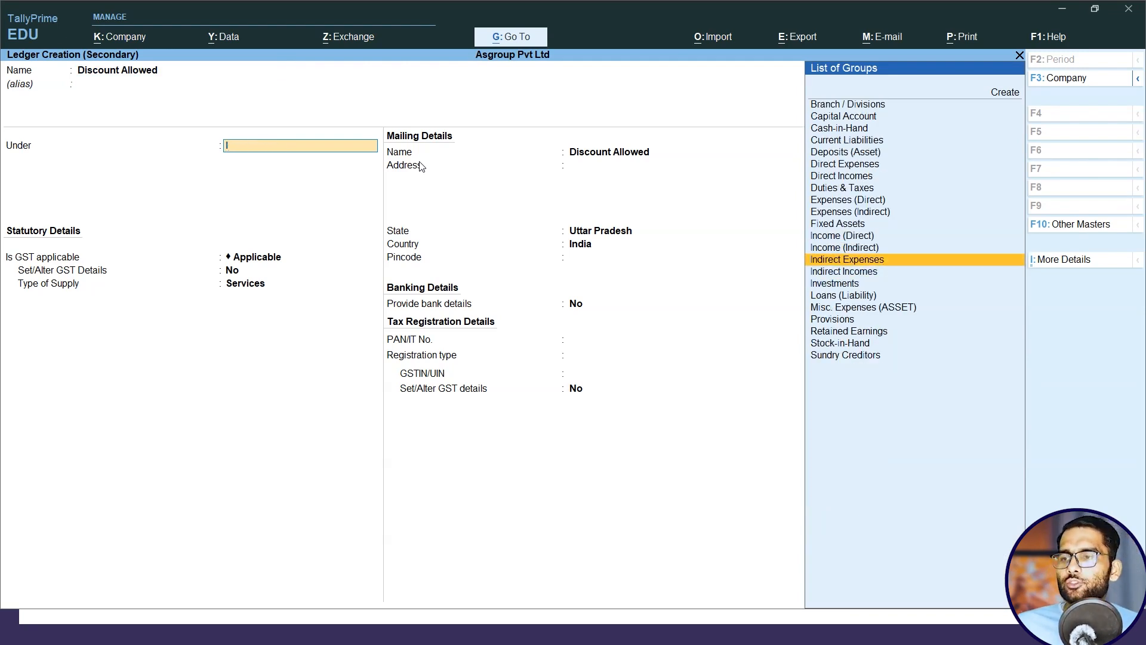
key(Return)
key(ctrl)
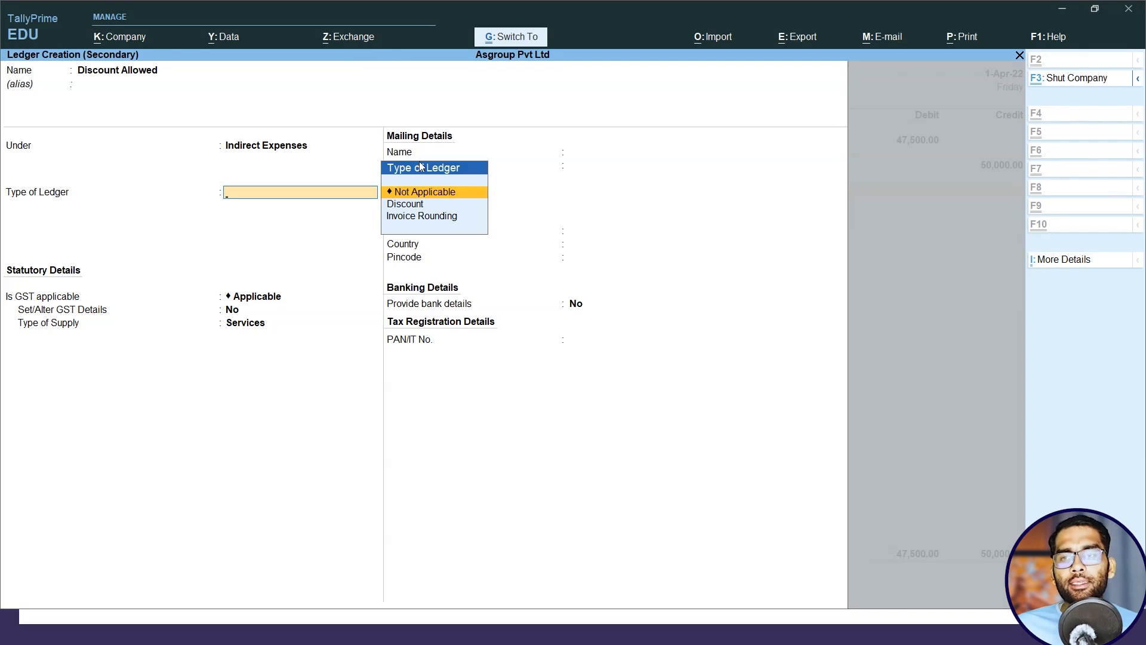
key(ctrl+a)
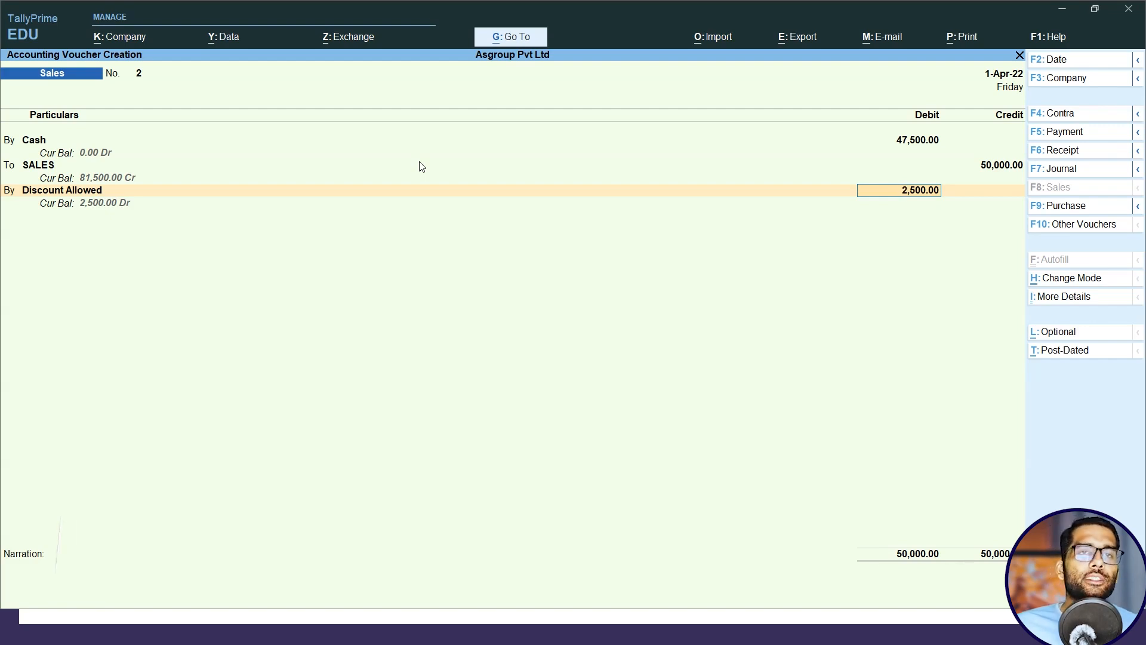
key(ctrl+a)
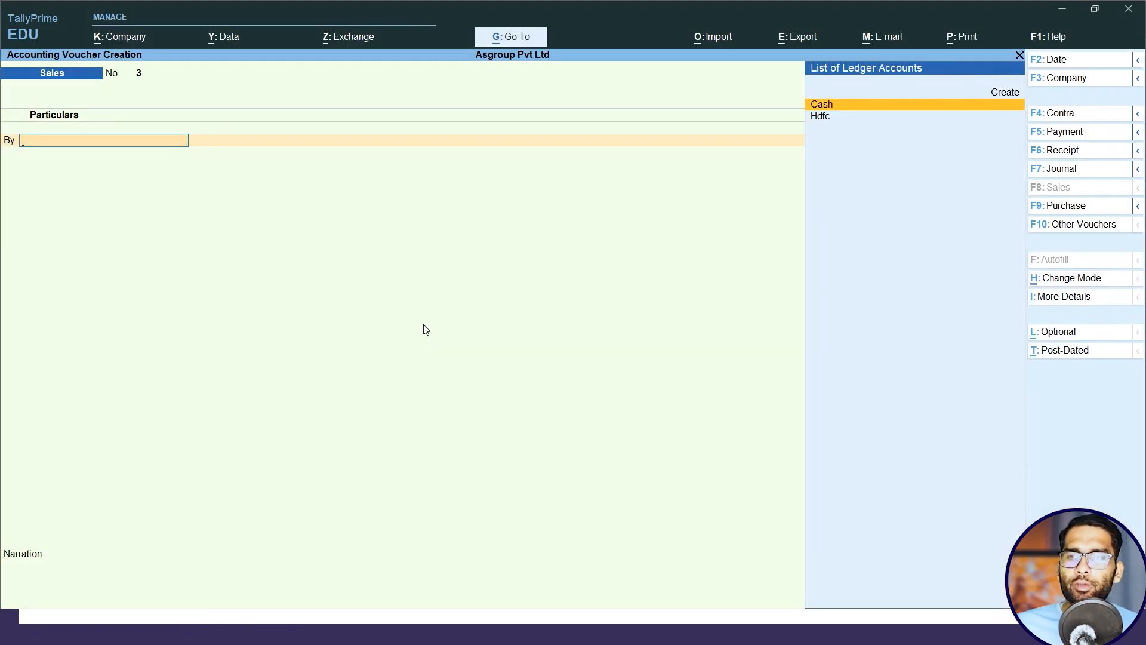
Debit Cash with 31500 in a new sales voucher, accepting the dispatch and party details unfilled.
key(Return)
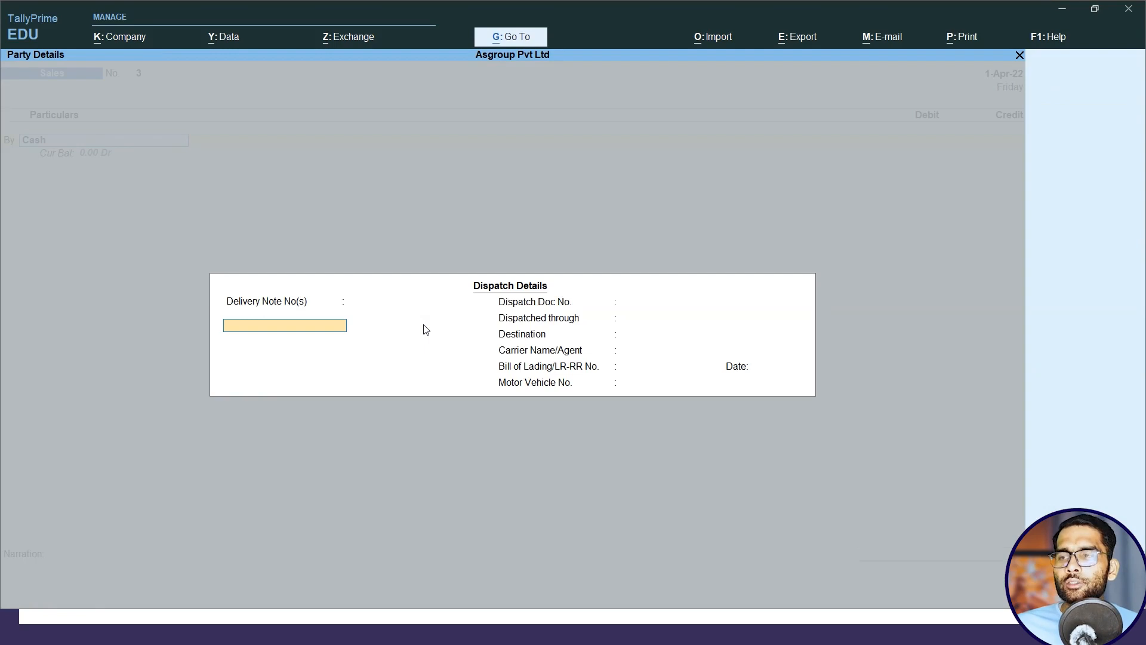
key(ctrl+a)
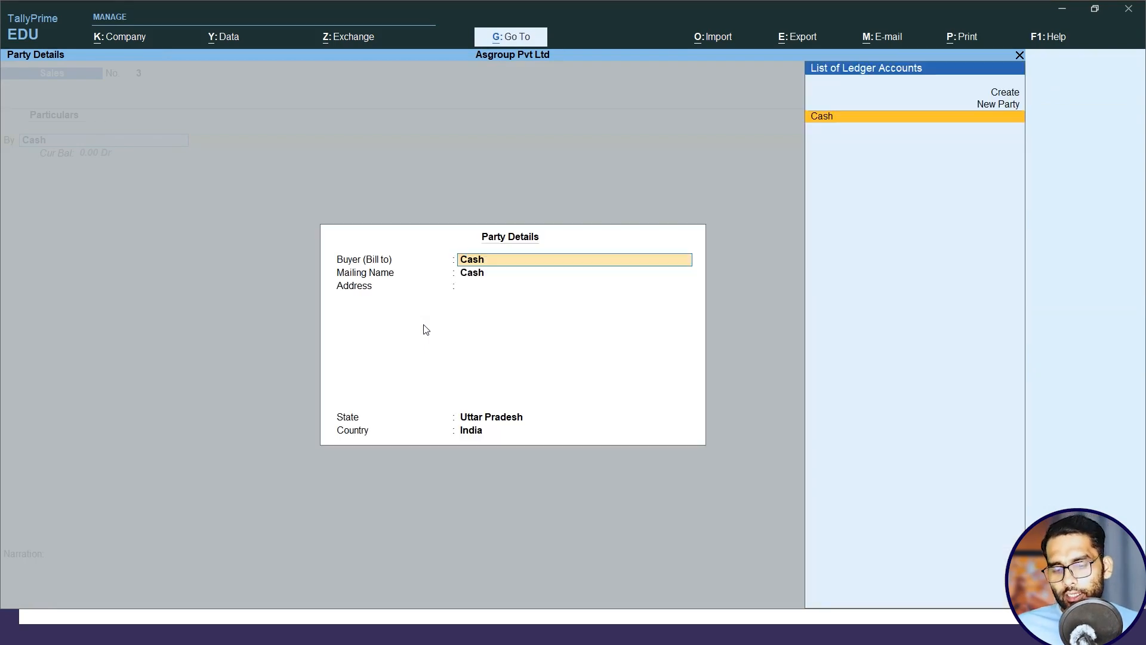
key(ctrl+a)
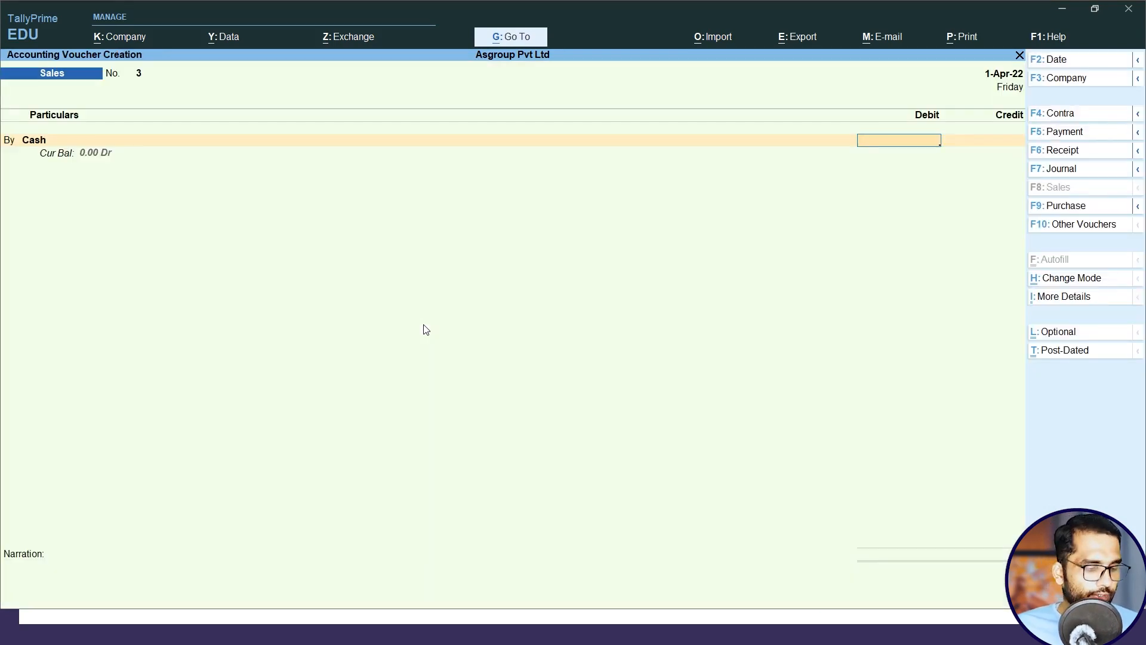
text(31500)
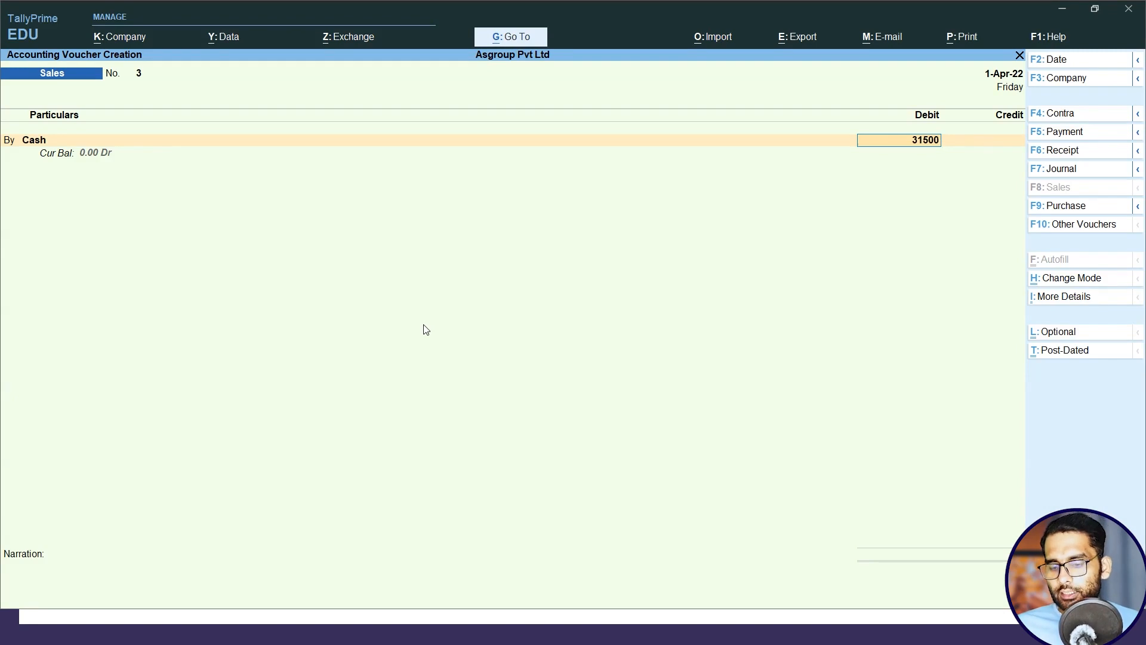
Credit the Sales ledger with the full sale price of 35000, leaving the inventory allocations unfilled.
key(Return)
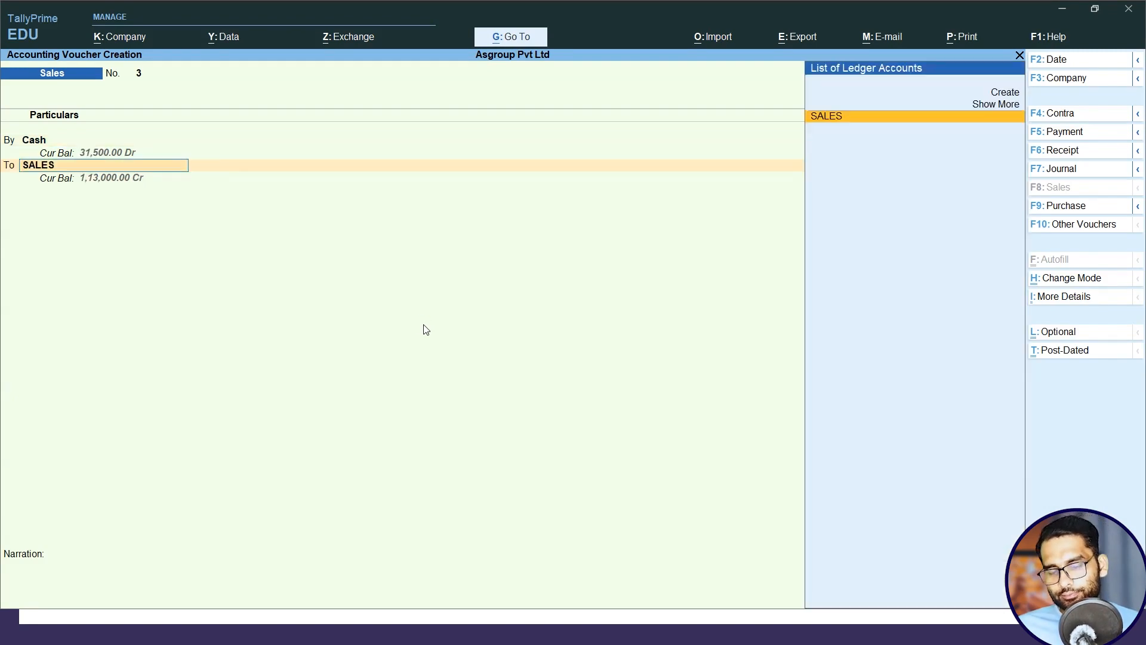
key(Return)
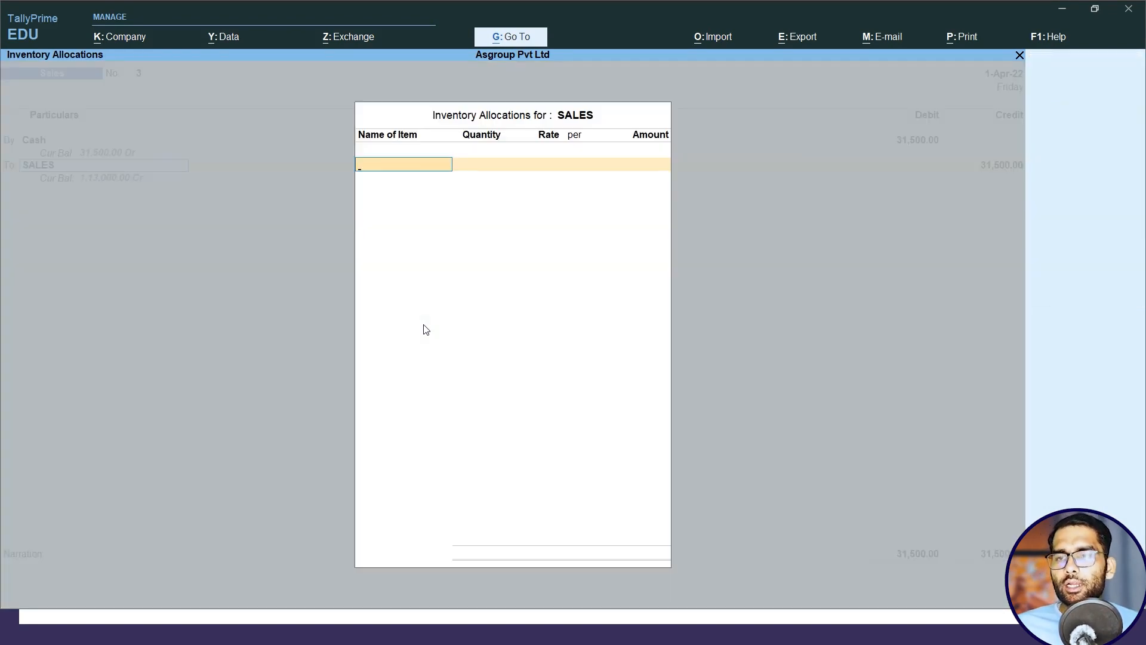
key(Return)
key(BackSpace)
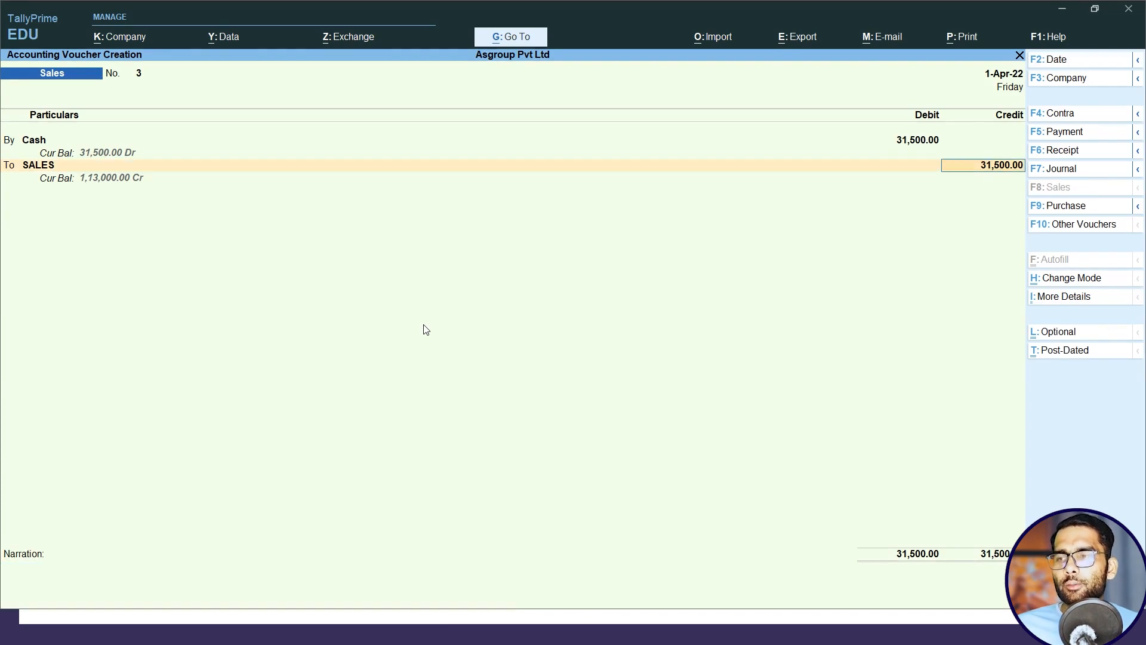
key(alt+Tab)
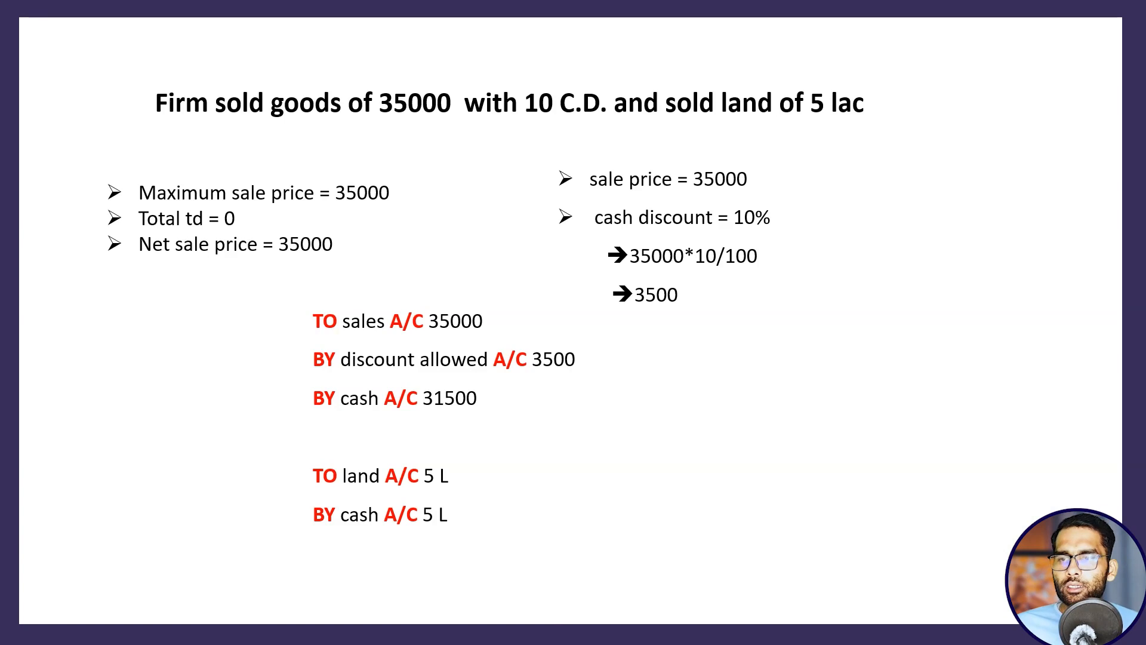
key(alt+Tab)
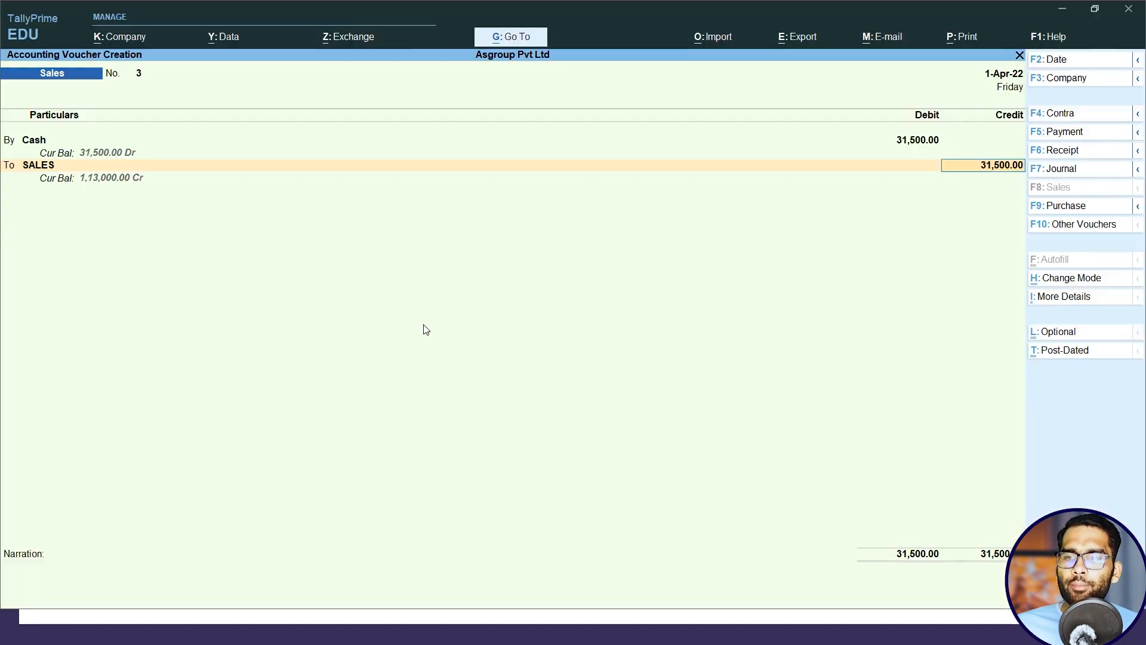
text(35000)
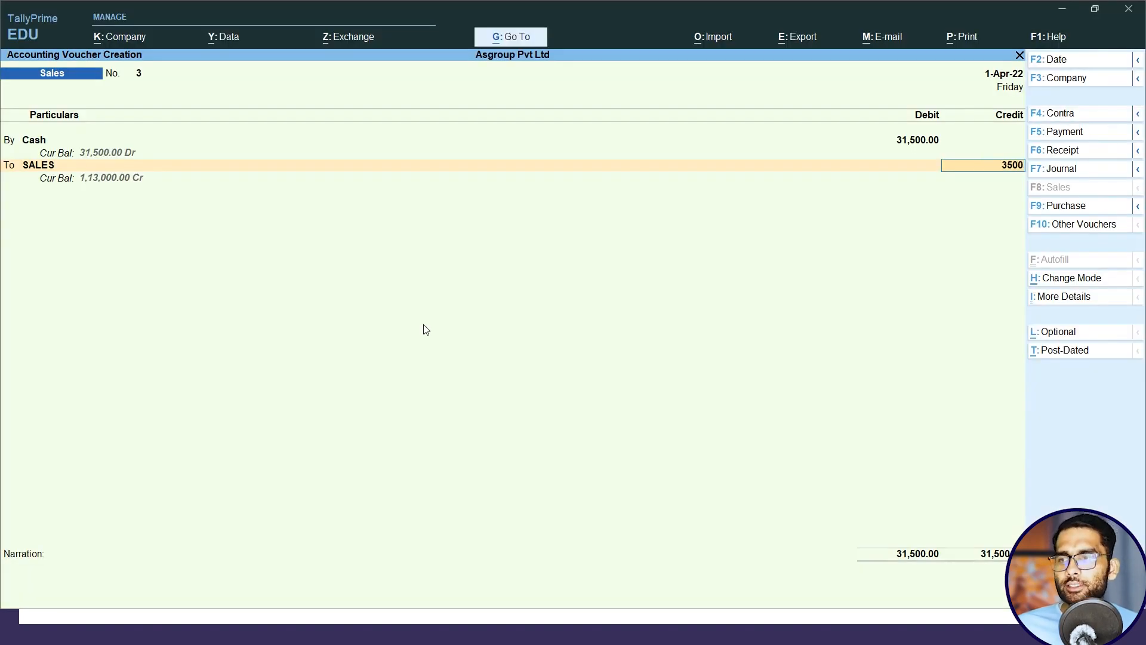
key(Return)
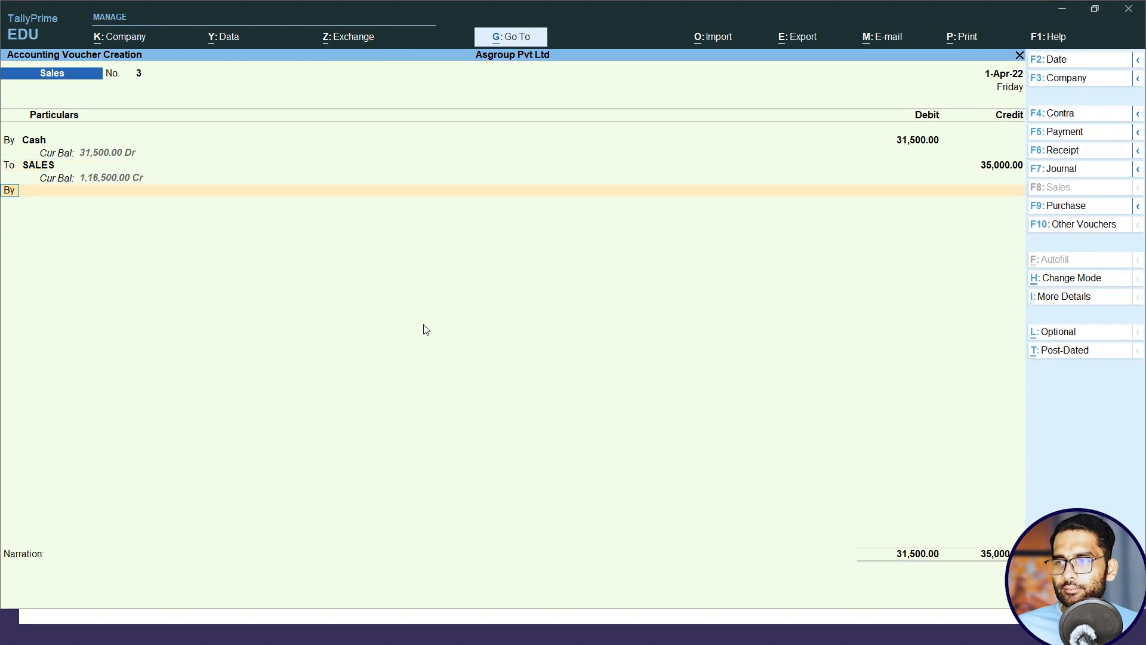
Debit Discount Allowed with 3,500 on a second By line and save the sales voucher.
key(Return)
key(Return)
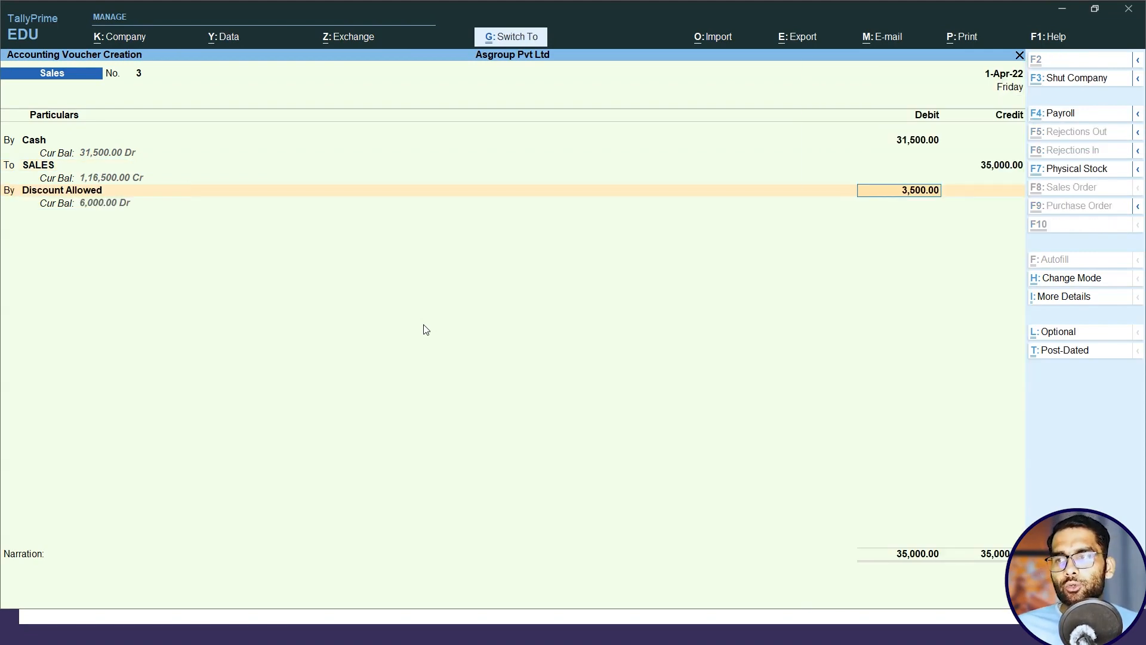
key(ctrl+a)
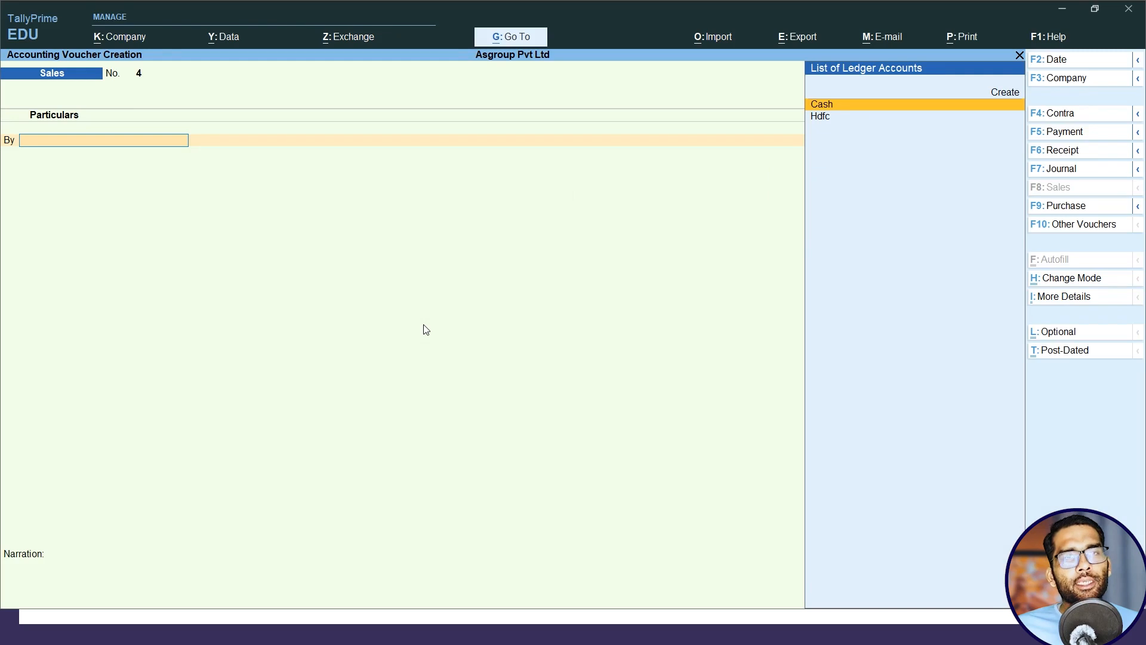
Start a receipt voucher and credit the Land ledger with 5,00,000.
click(1069, 151)
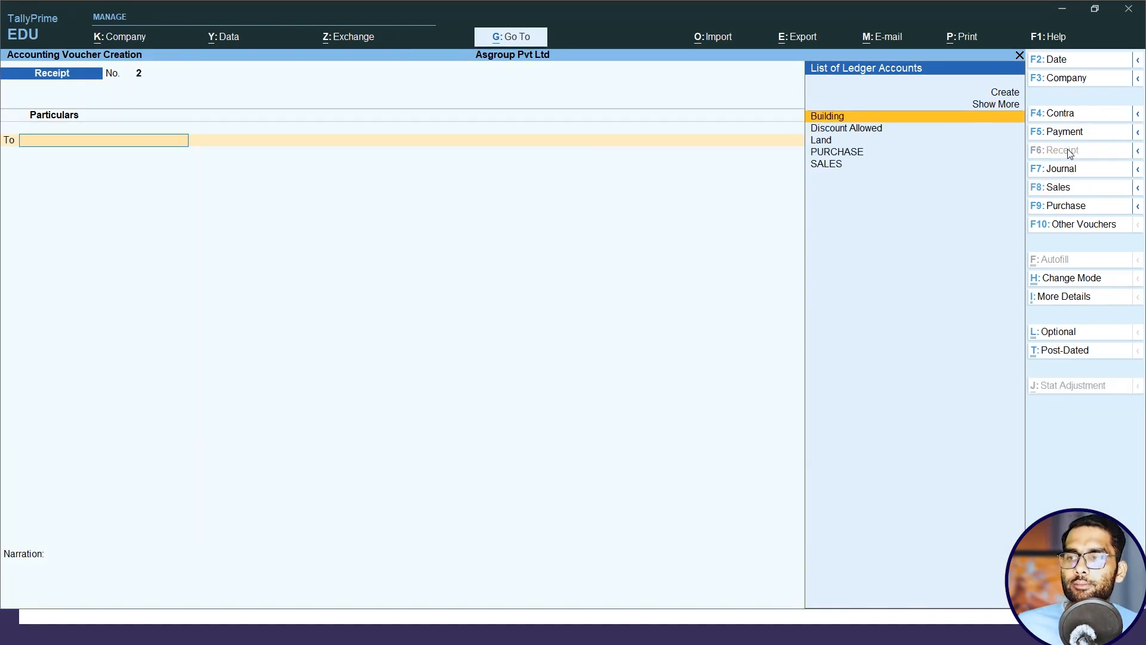
key(Down)
key(Down)
key(Return)
text(5)
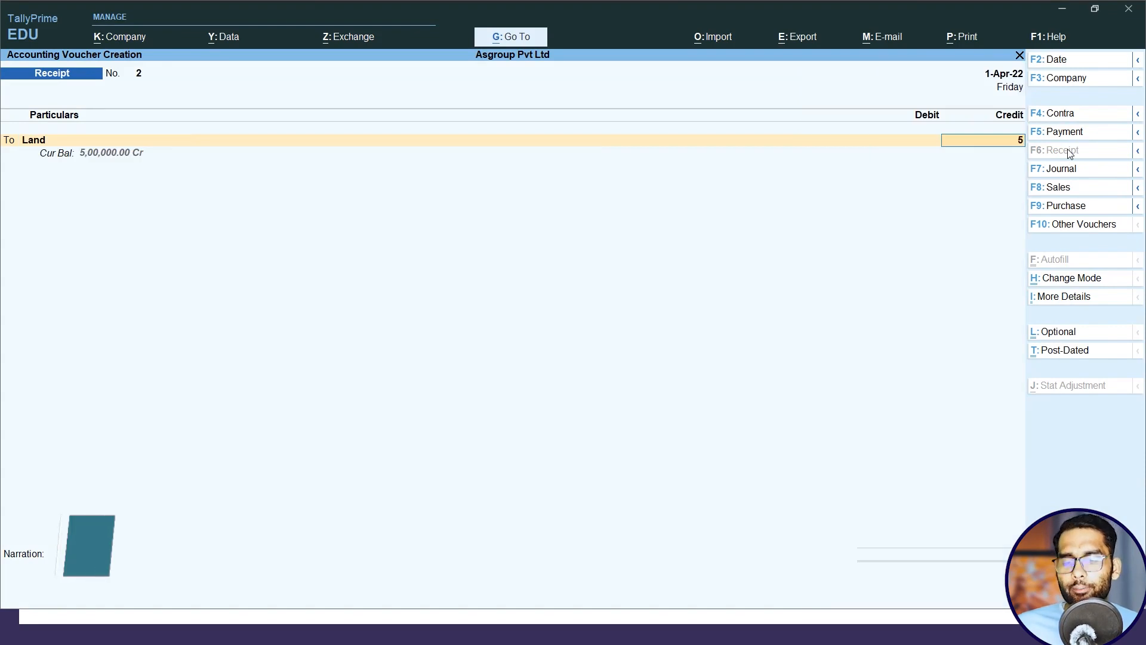
text(,00,000)
key(Return)
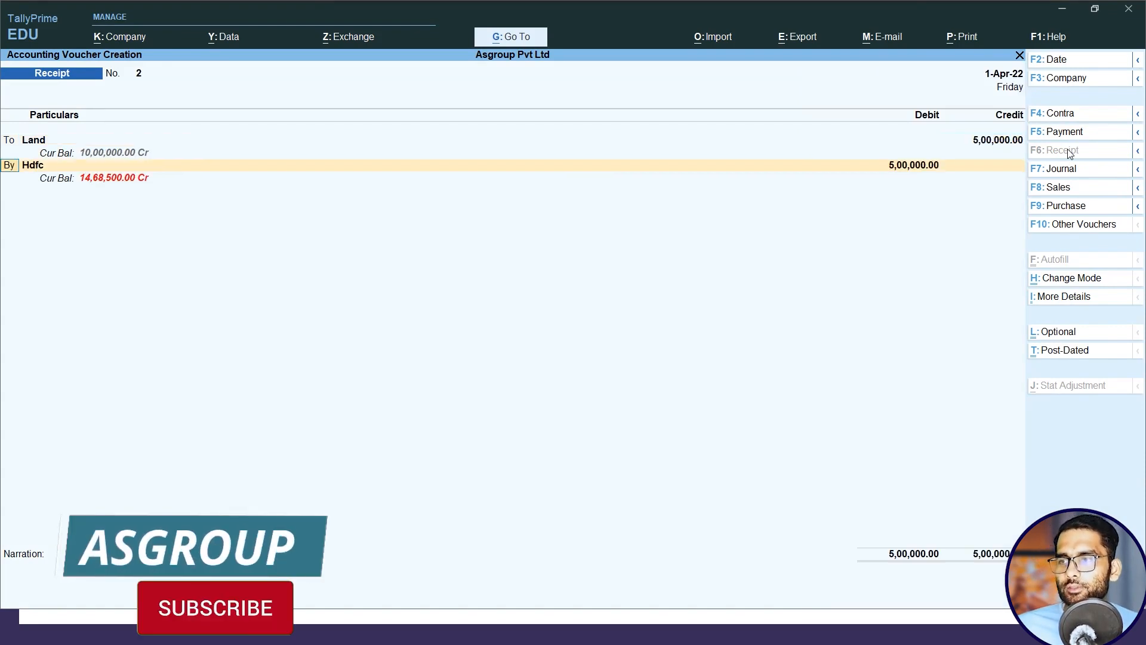
Set the receipt's By ledger to Cash and accept its debit of 5,00,000.
key(Return)
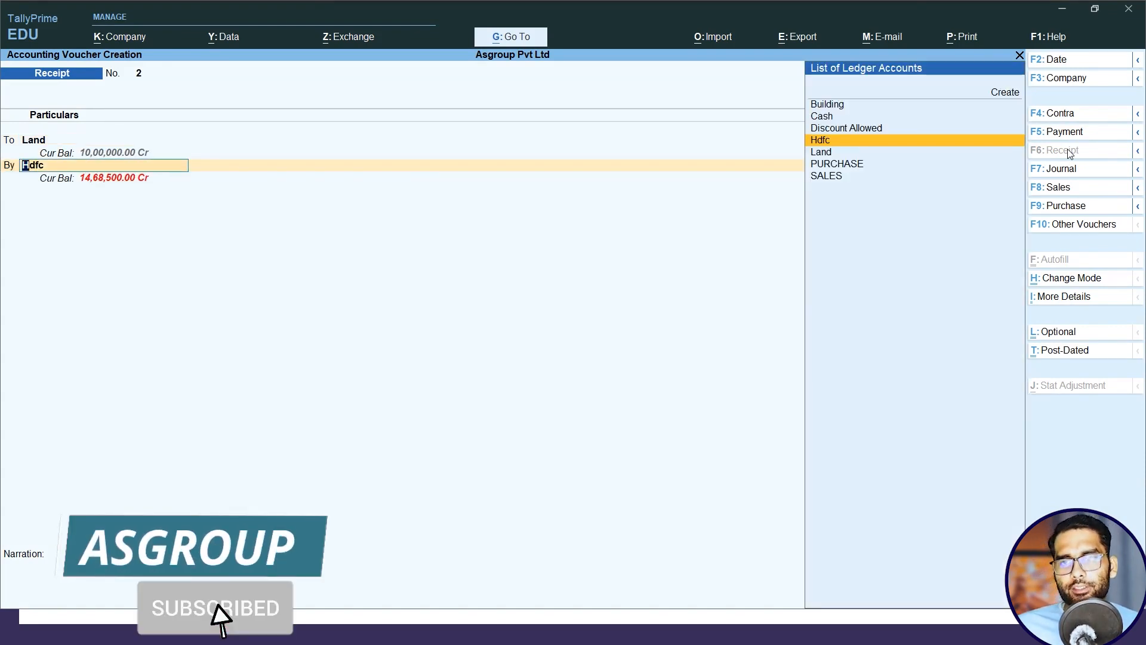
key(alt+Tab)
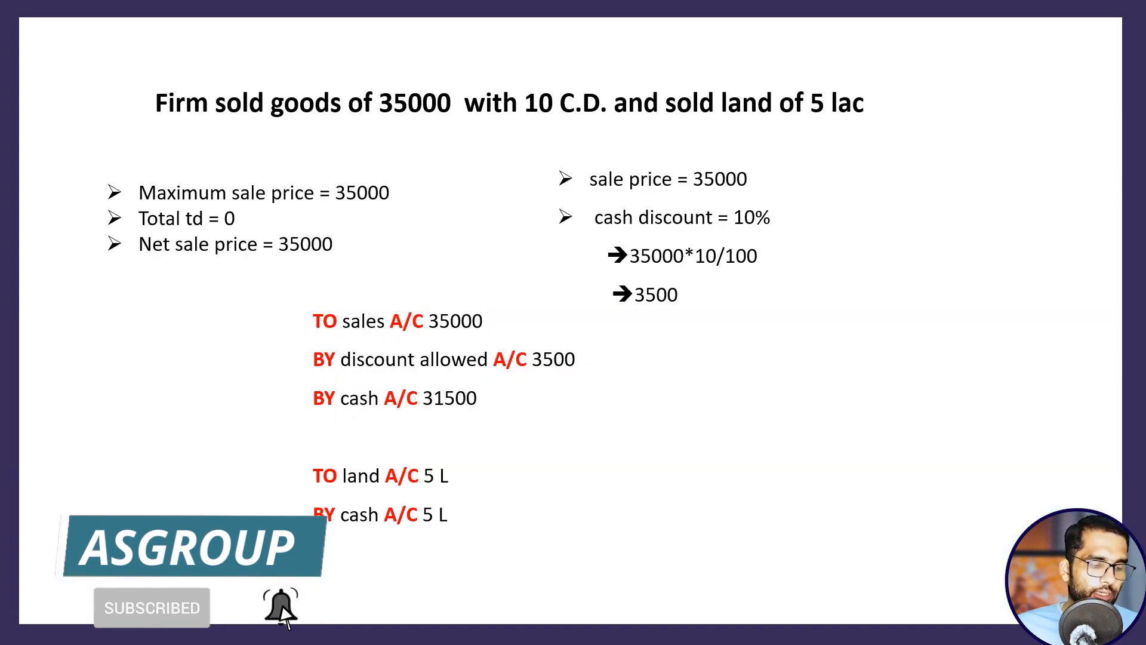
key(alt+Tab)
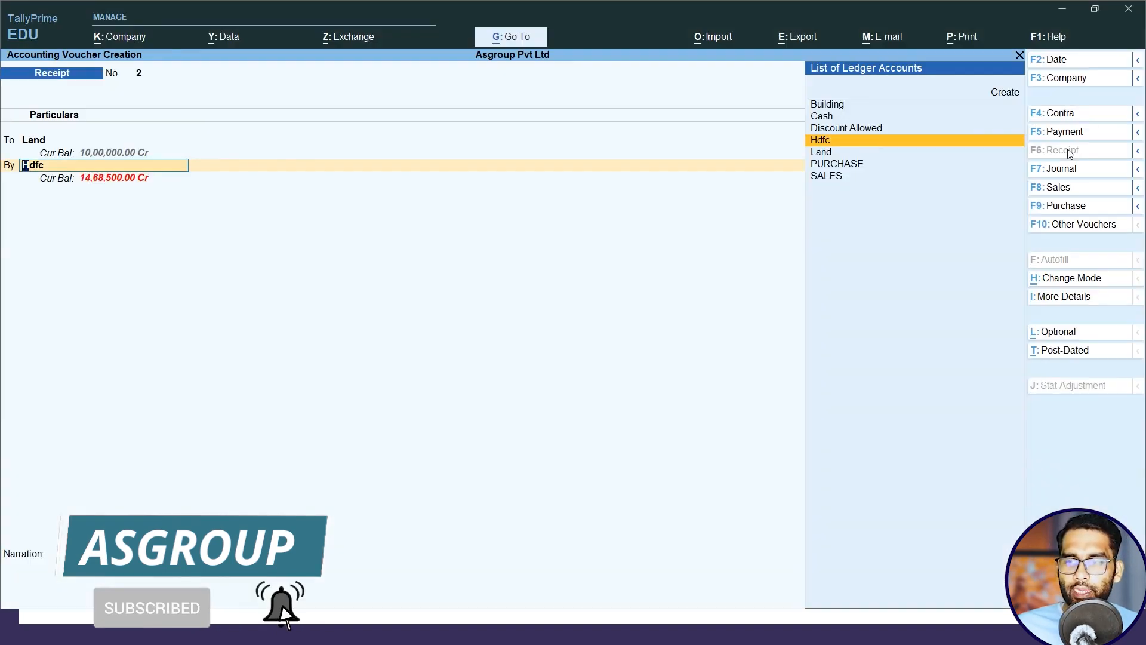
key(Up)
key(Up)
key(Return)
key(Return)
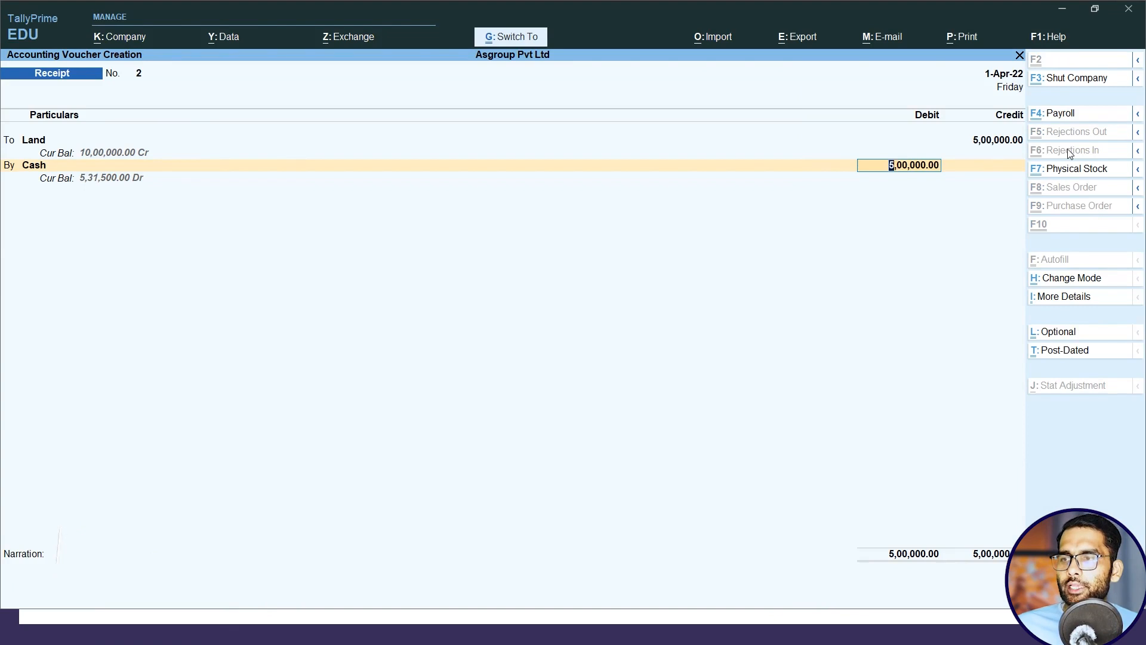
key(Return)
Switch to the presentation and advance to the slide with the computer and tools transactions.
key(alt+Tab)
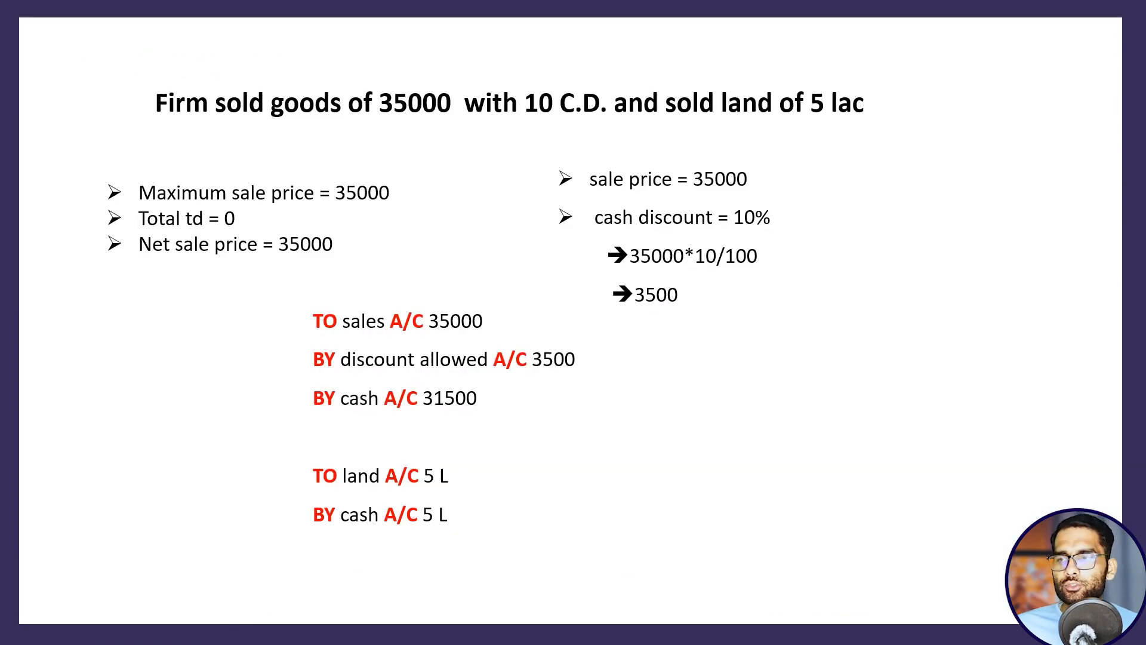
key(Right)
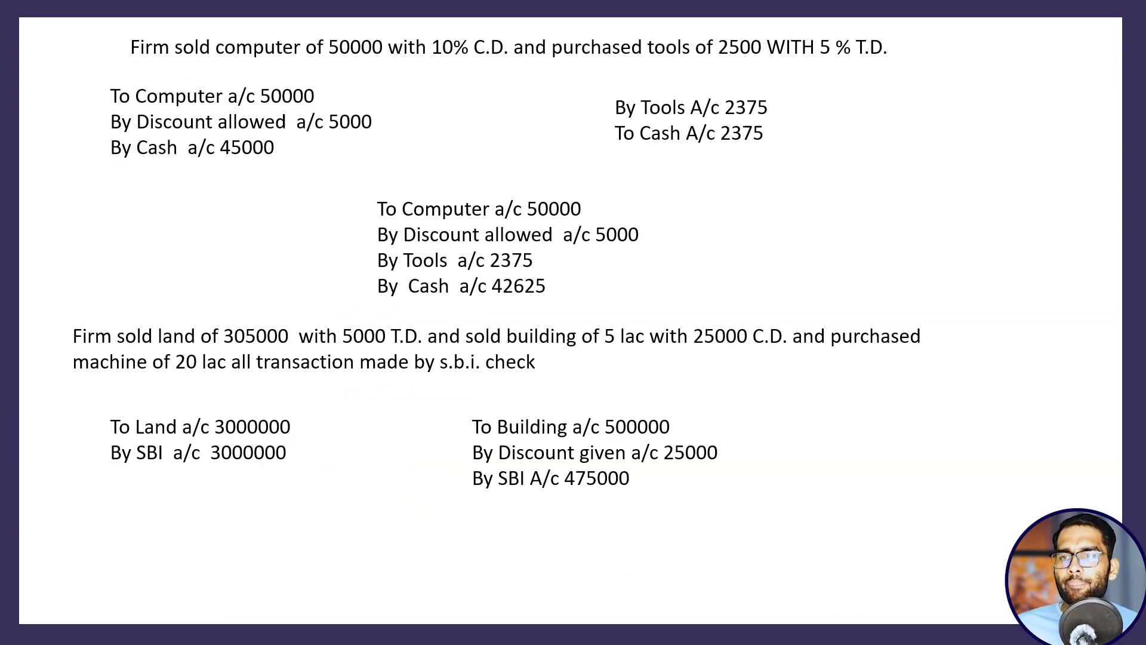